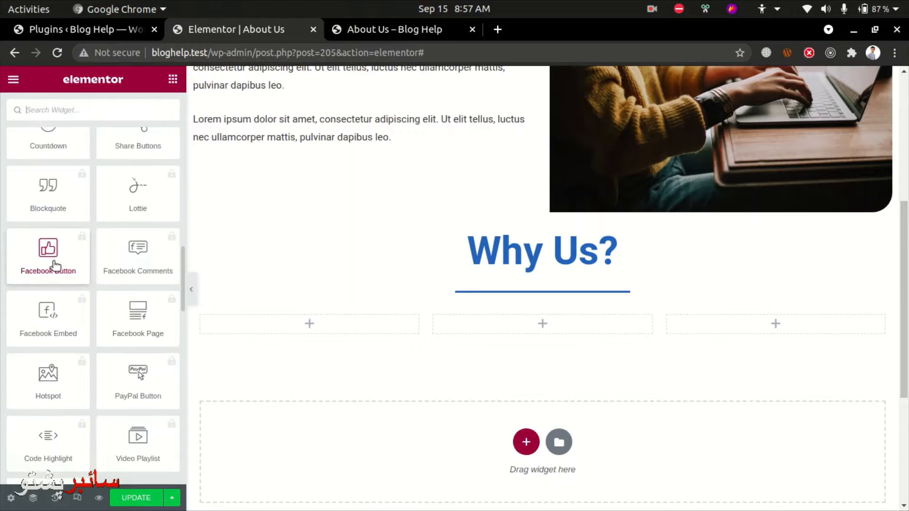
Add an Icon Box widget to the first empty column under the "Why Us?" heading
scroll(63, 291, up, 3)
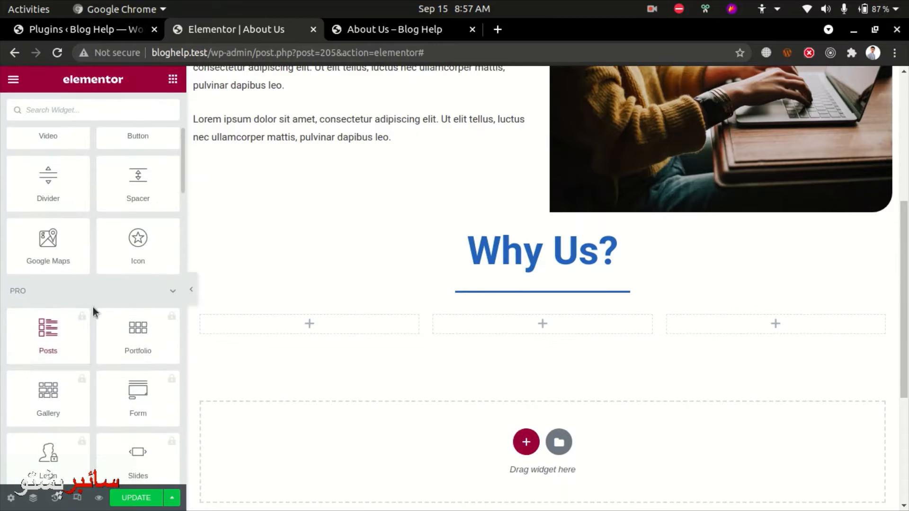
click(93, 290)
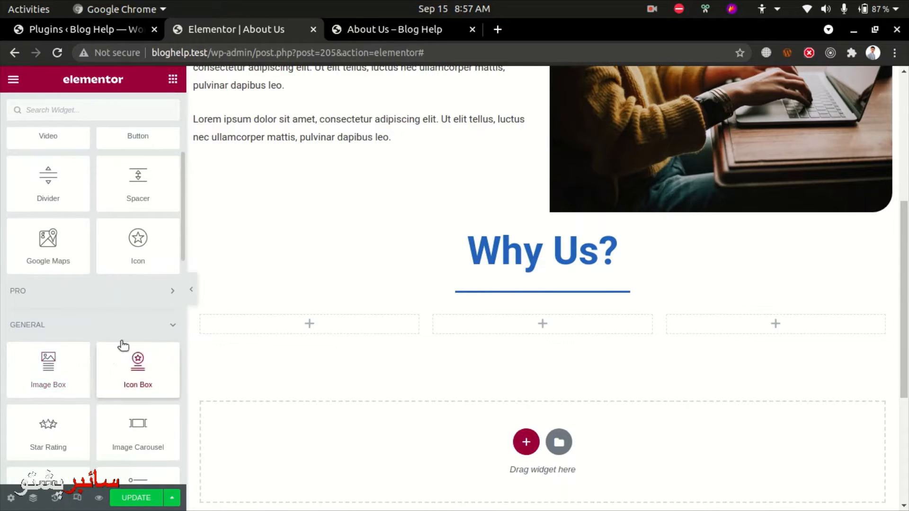
scroll(122, 346, down, 3)
scroll(71, 341, down, 4)
scroll(68, 341, down, 3)
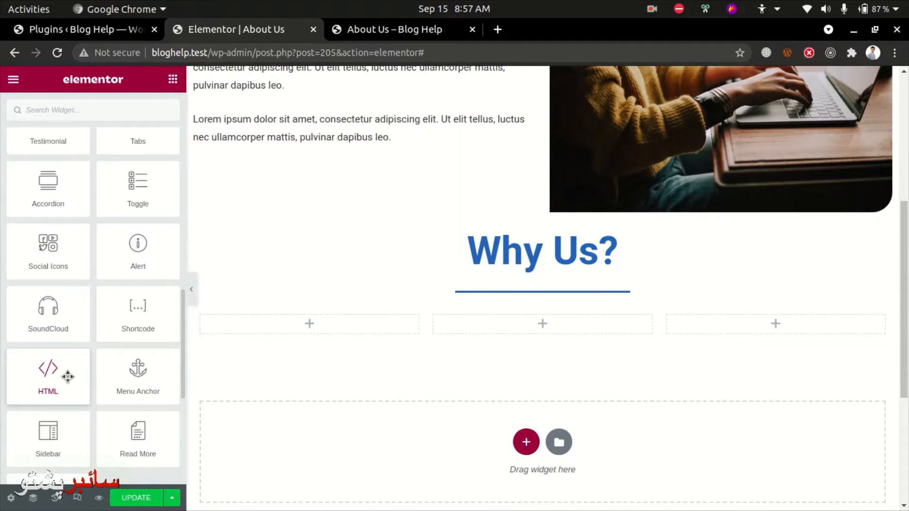
scroll(68, 377, up, 3)
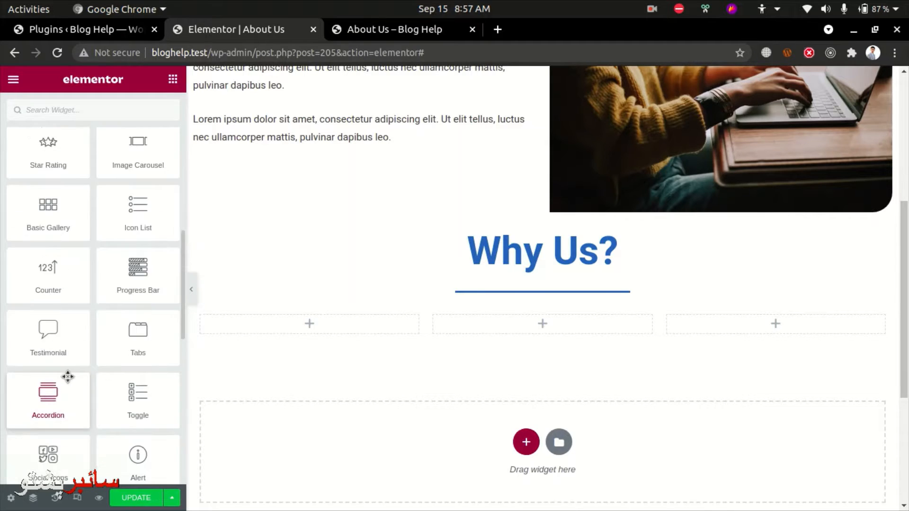
scroll(67, 376, up, 4)
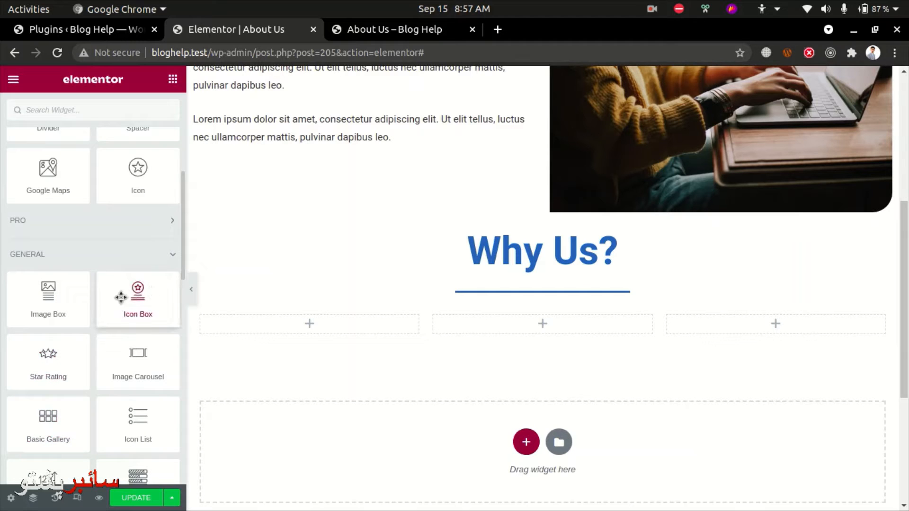
drag(131, 298, 302, 328)
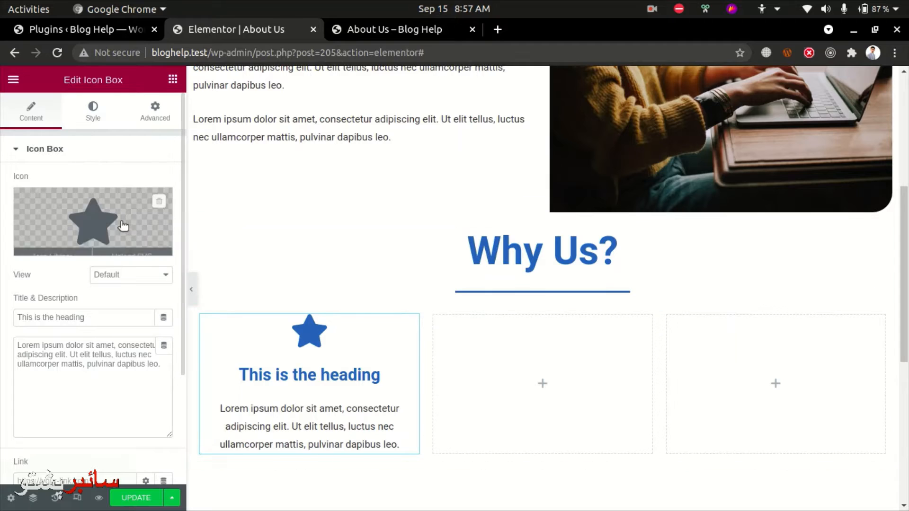
Replace the first icon box's star with the outlined Clock icon, found by filtering the icon library for "clock"
click(105, 219)
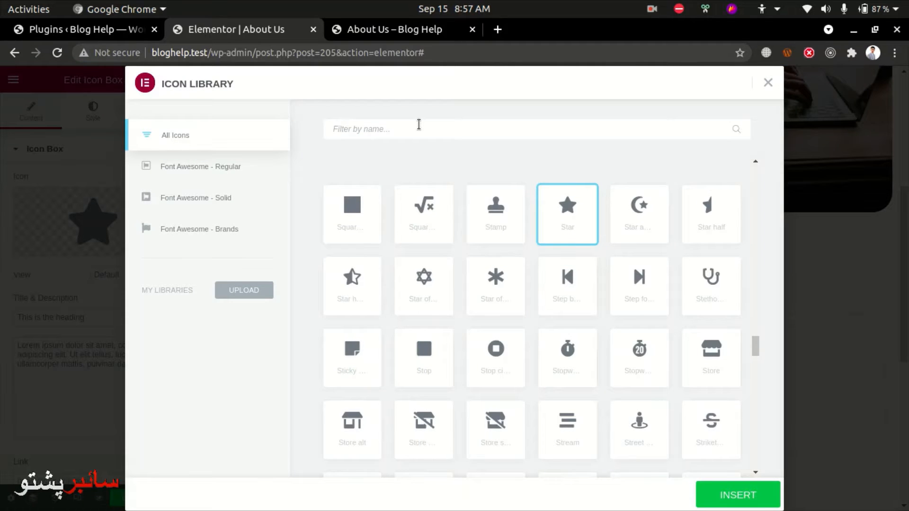
click(419, 125)
text(t)
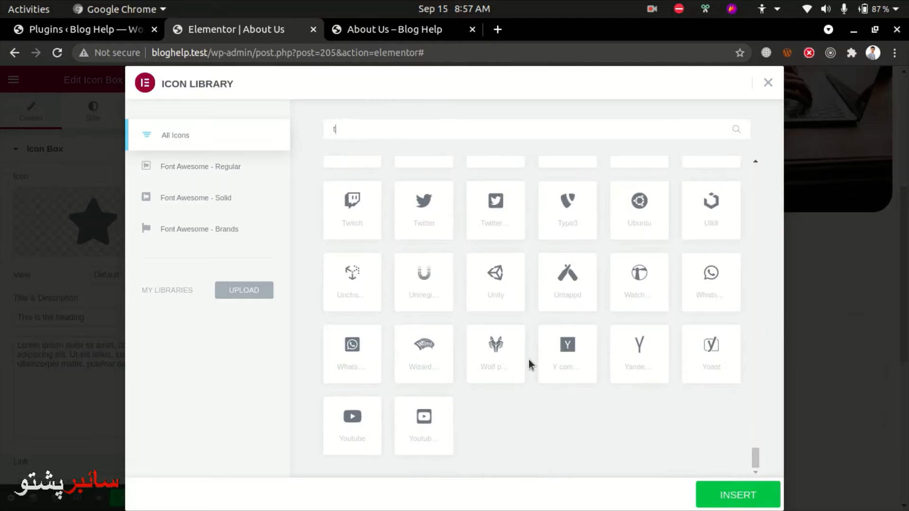
text(ime)
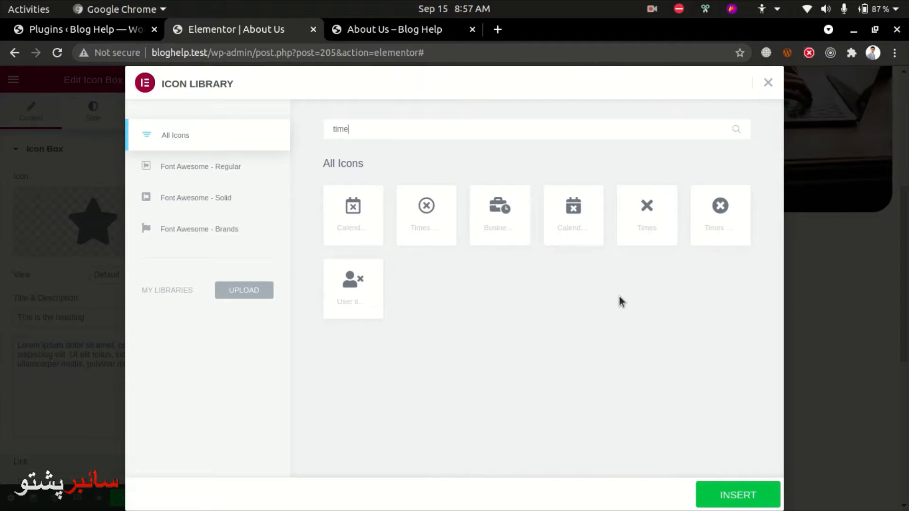
key(BackSpace)
key(BackSpace)
key(BackSpace)
key(BackSpace)
text(clock)
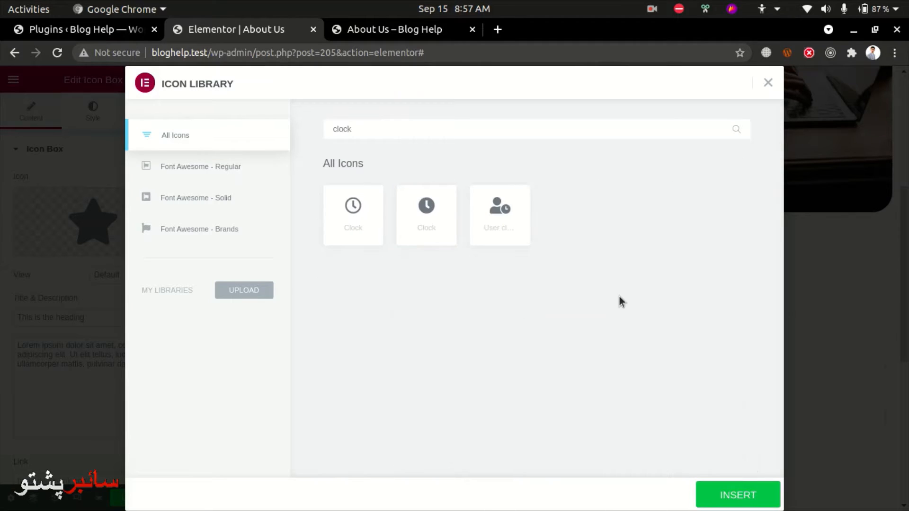
click(353, 207)
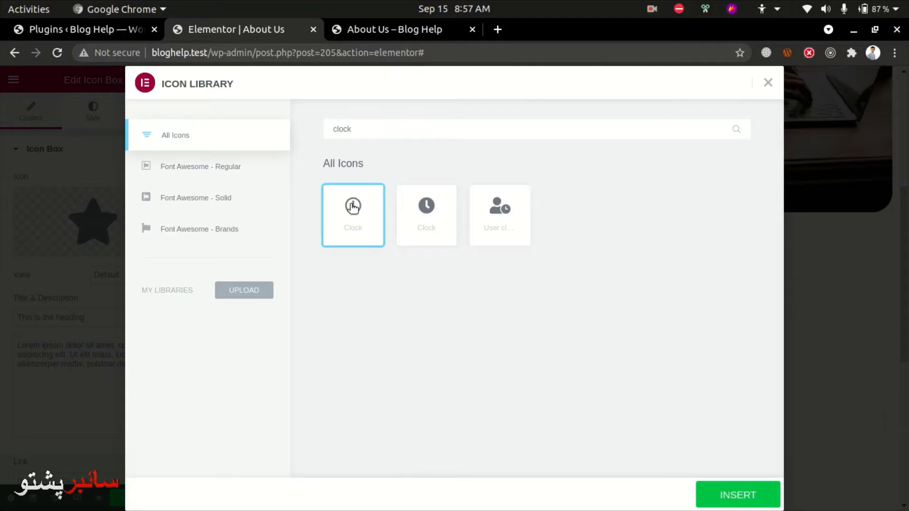
click(735, 494)
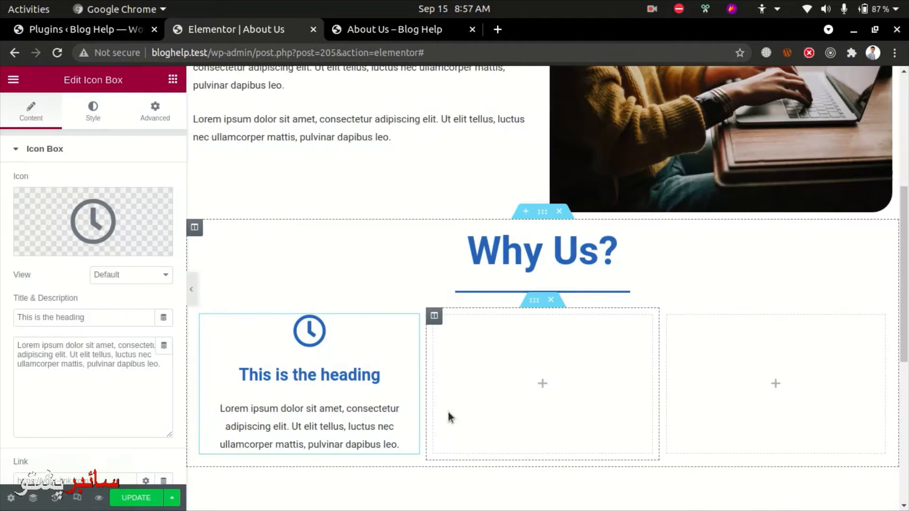
Change the first icon box's heading to "Time Management"
key(ctrl+a)
key(BackSpace)
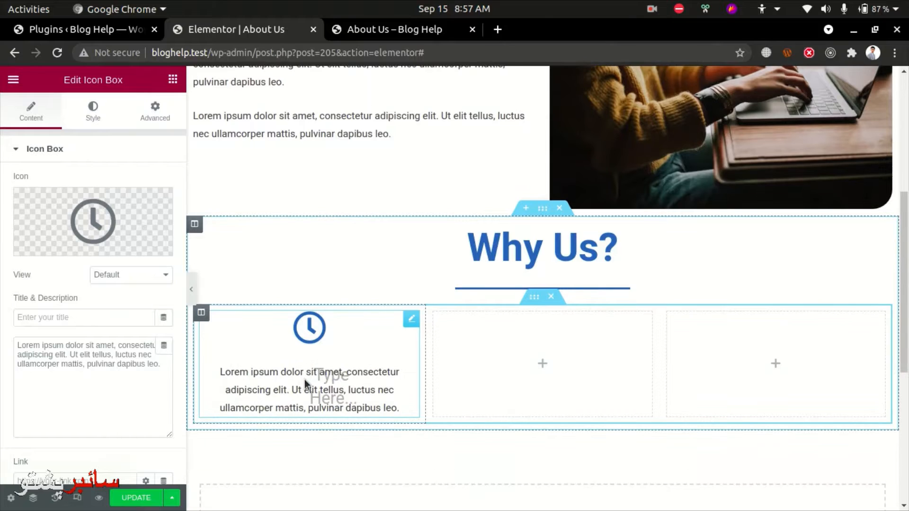
text(T)
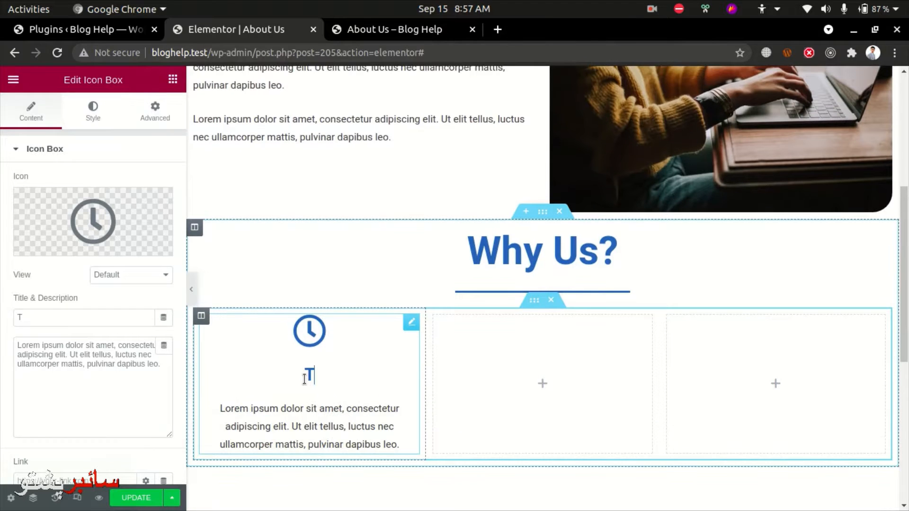
text(ime Managemen)
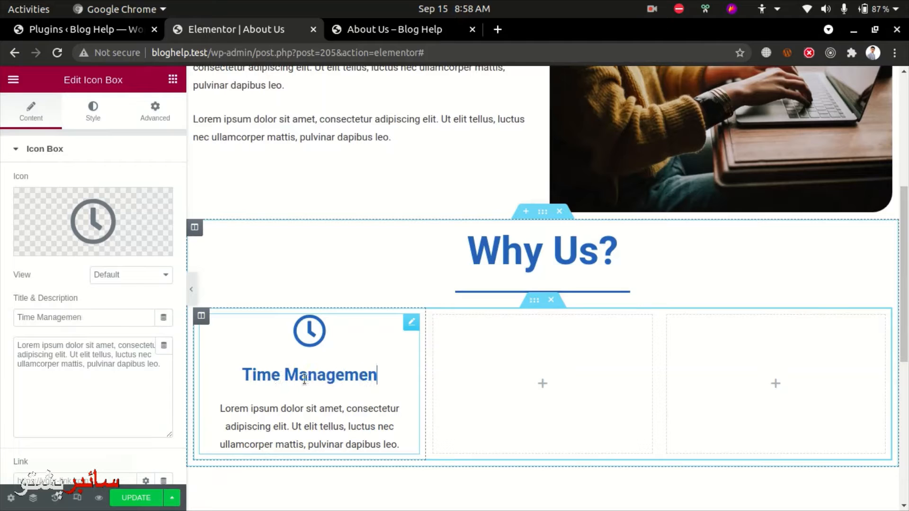
text(t)
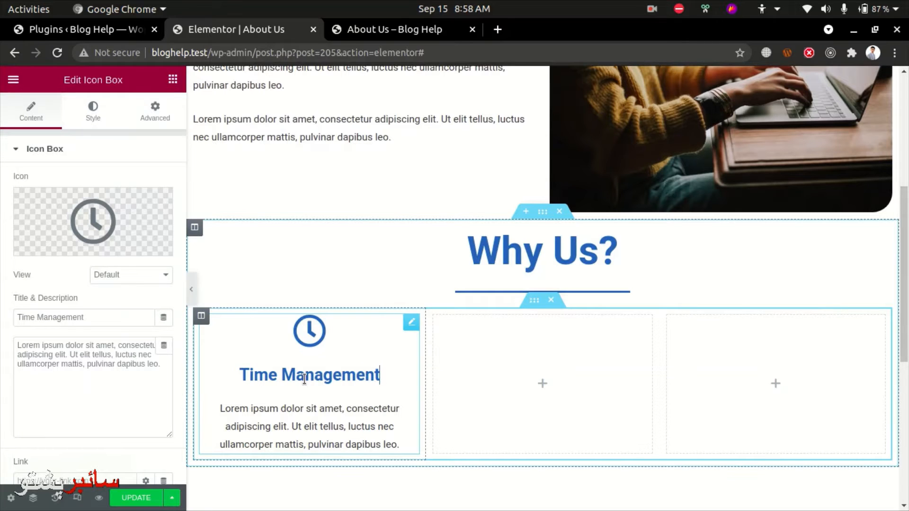
Add an Icon Box widget to the empty middle column beside "Time Management"
click(543, 385)
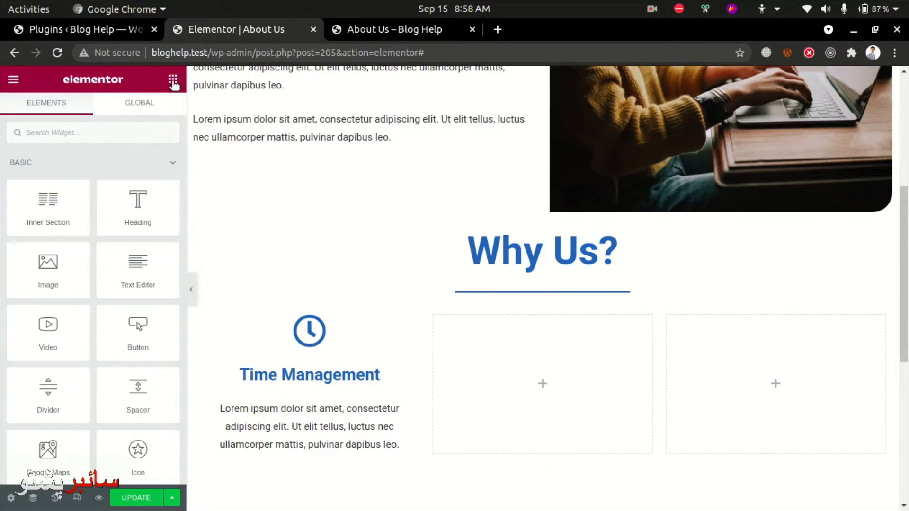
drag(135, 461, 103, 465)
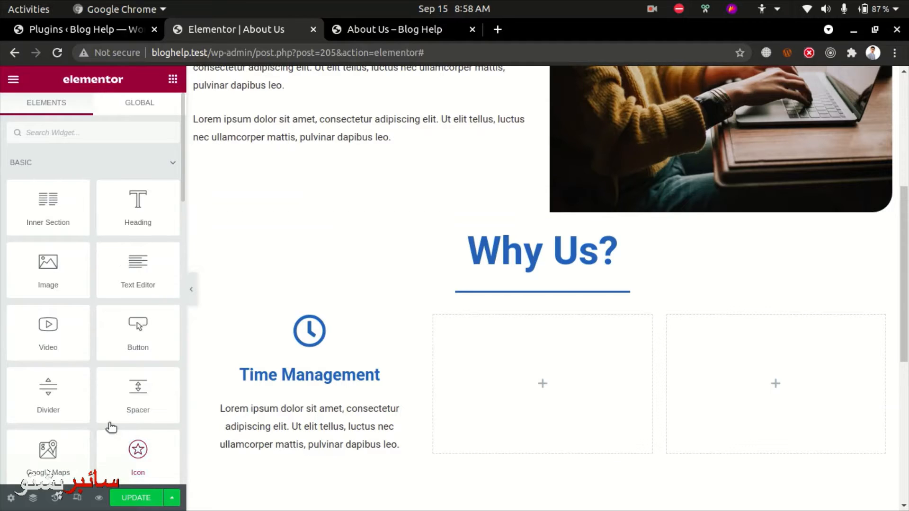
scroll(110, 427, down, 3)
scroll(138, 310, down, 2)
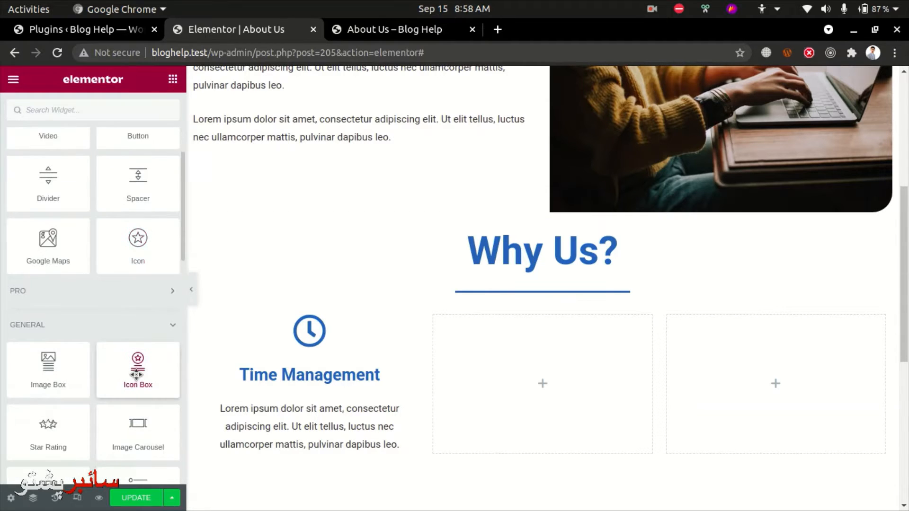
drag(138, 377, 532, 374)
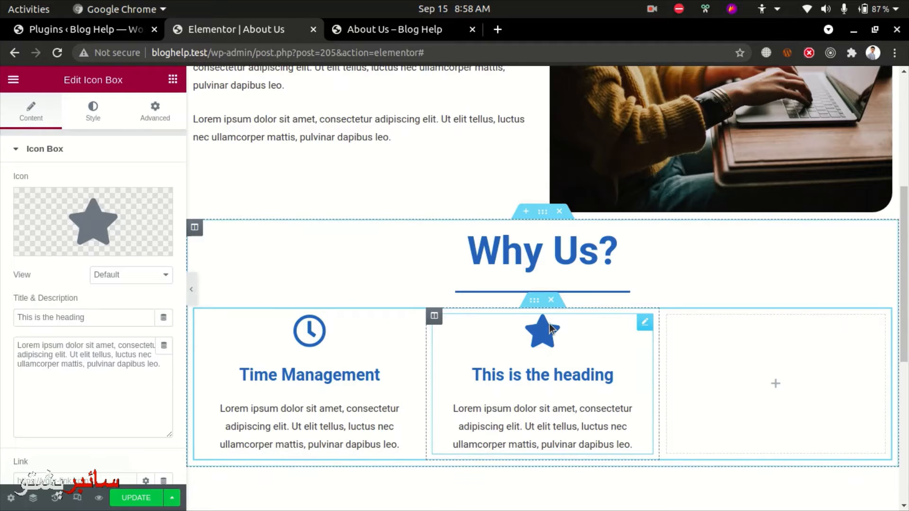
Open the icon library for the middle icon box, search it for "qual" and clear the filter
click(53, 246)
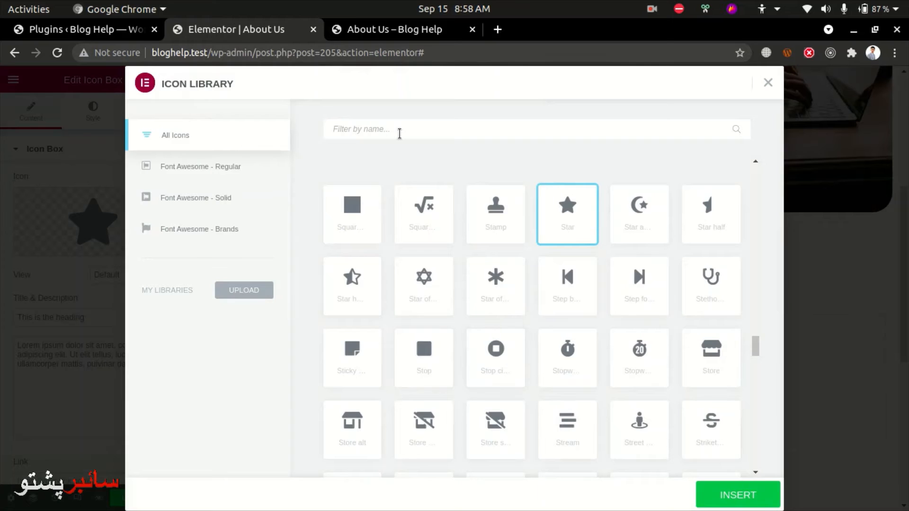
click(399, 134)
text(quali)
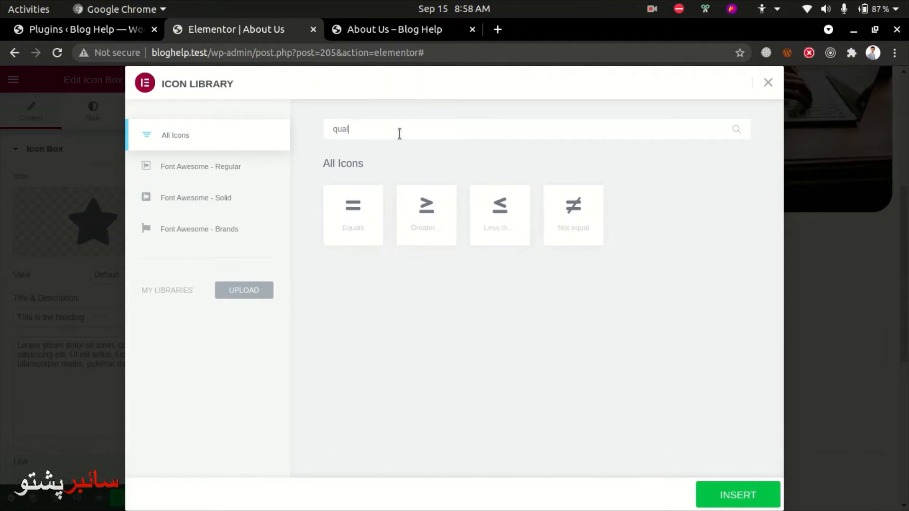
key(BackSpace)
key(BackSpace)
key(BackSpace)
key(BackSpace)
key(BackSpace)
key(BackSpace)
key(BackSpace)
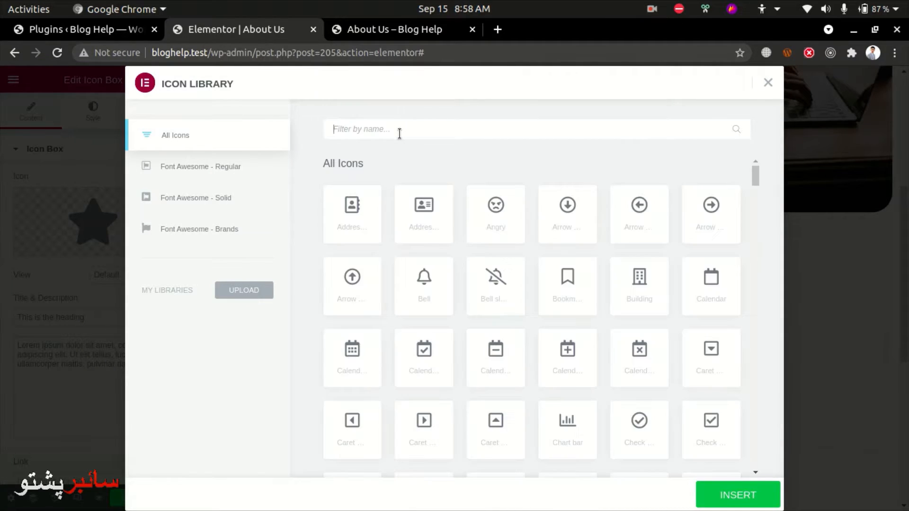
Set the middle icon box's icon to the circled check mark from the Font Awesome - Regular set
click(180, 199)
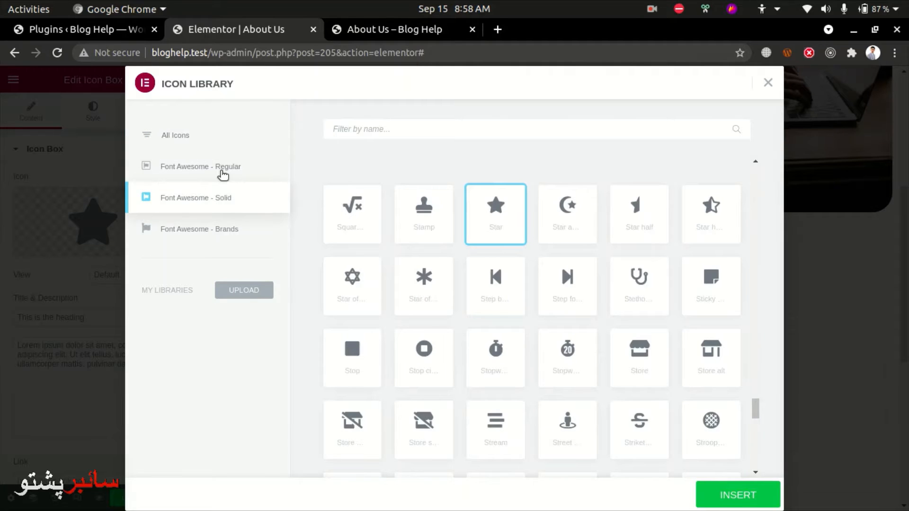
click(213, 168)
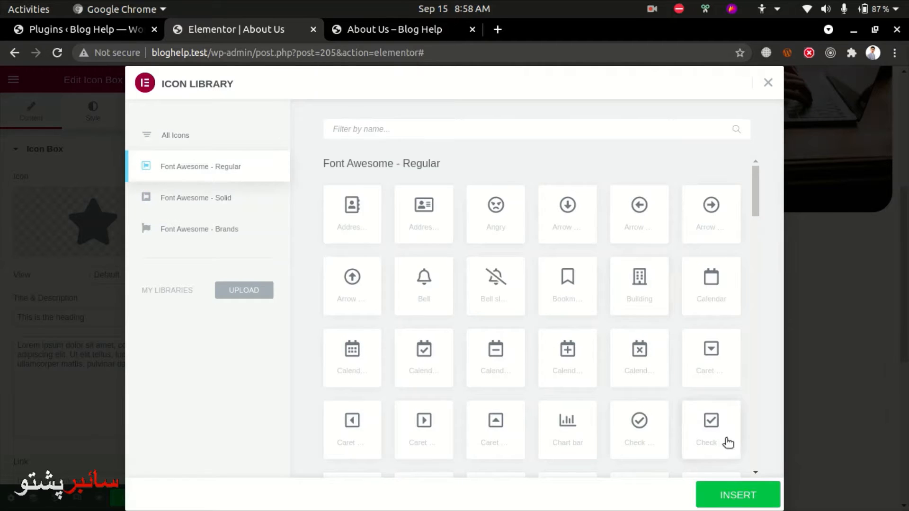
scroll(710, 426, down, 2)
click(644, 319)
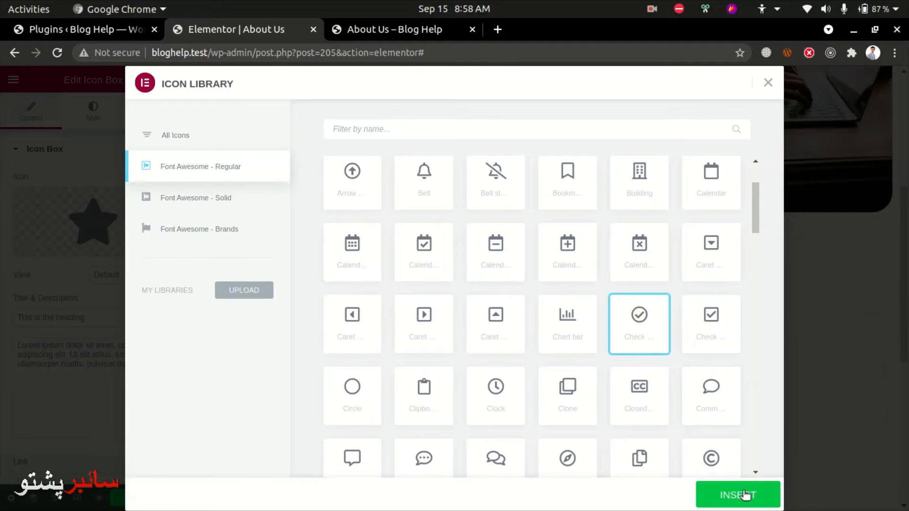
click(745, 495)
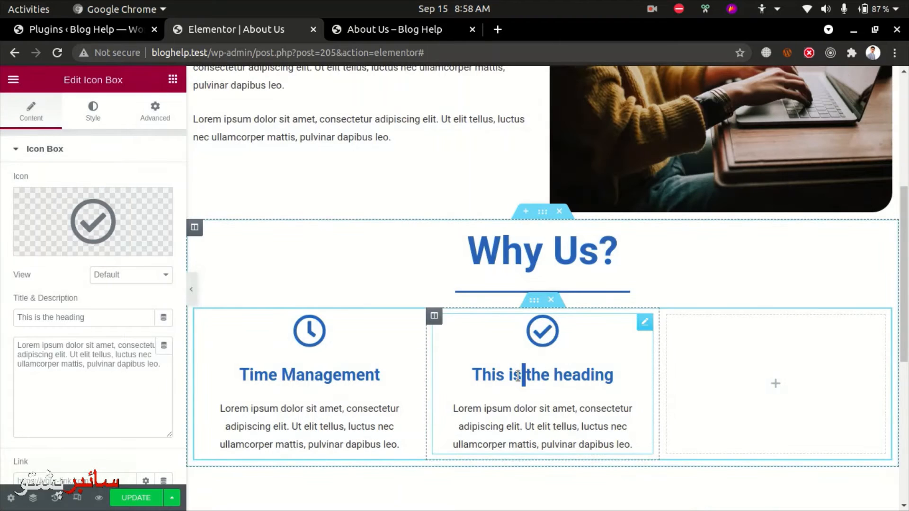
Change the middle icon box's heading to "Approved"
triple_click(518, 376)
key(BackSpace)
text(Approve)
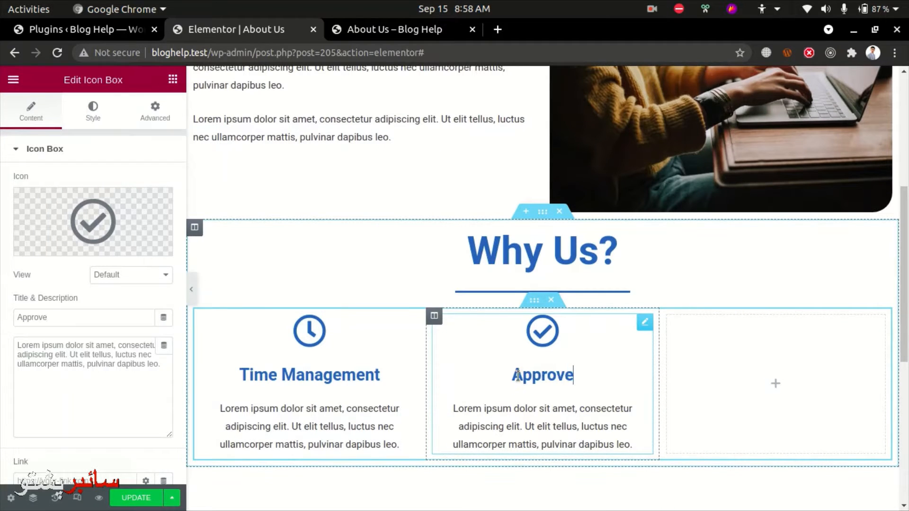
text(d)
Add an Icon Box widget to the remaining empty third column beside "Approved"
click(776, 388)
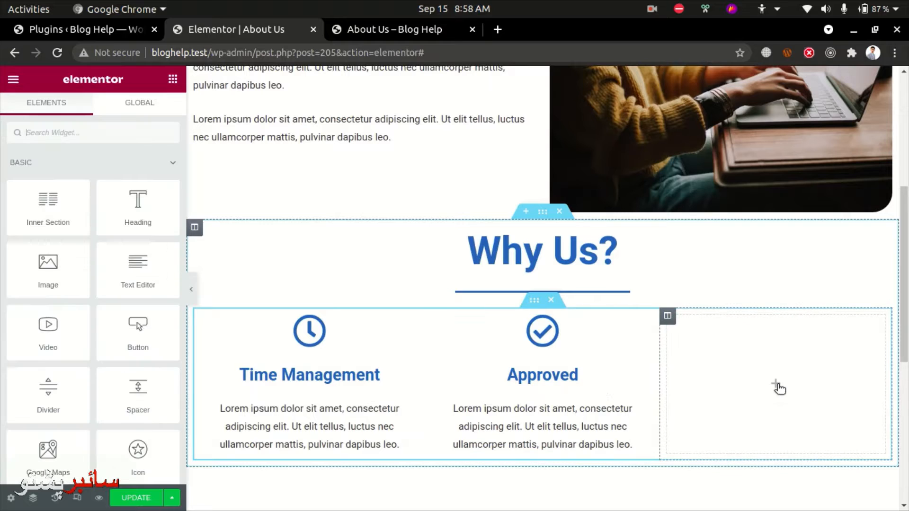
scroll(138, 354, down, 3)
scroll(138, 354, down, 2)
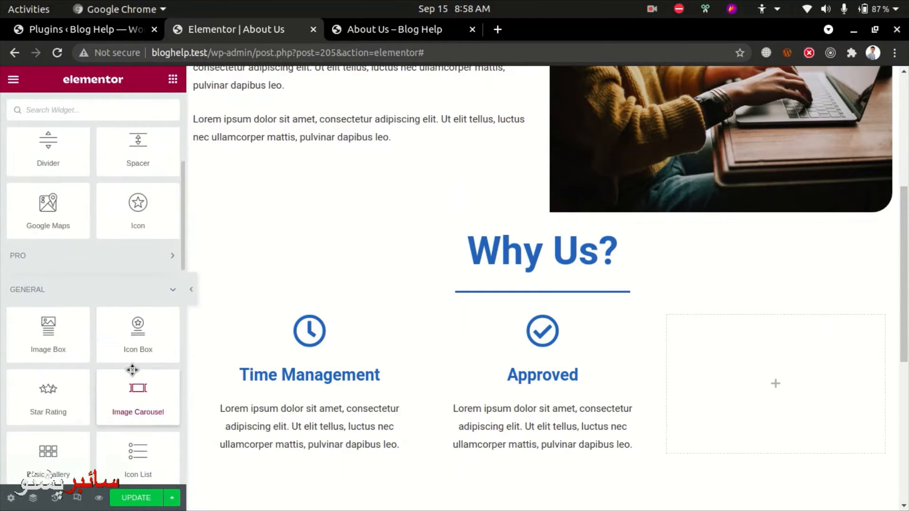
drag(138, 331, 807, 344)
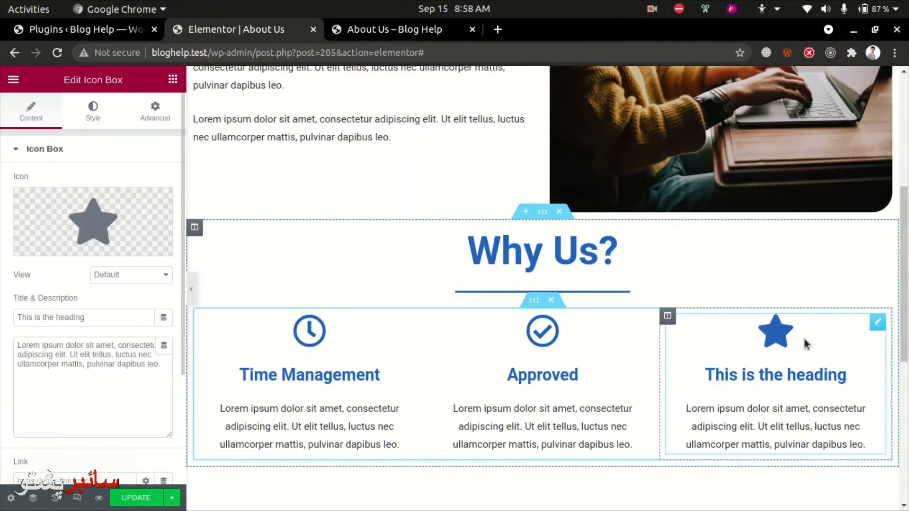
Open the icon library for the third icon box, search it for "sup" and "conta", and clear the filter
click(64, 226)
click(163, 172)
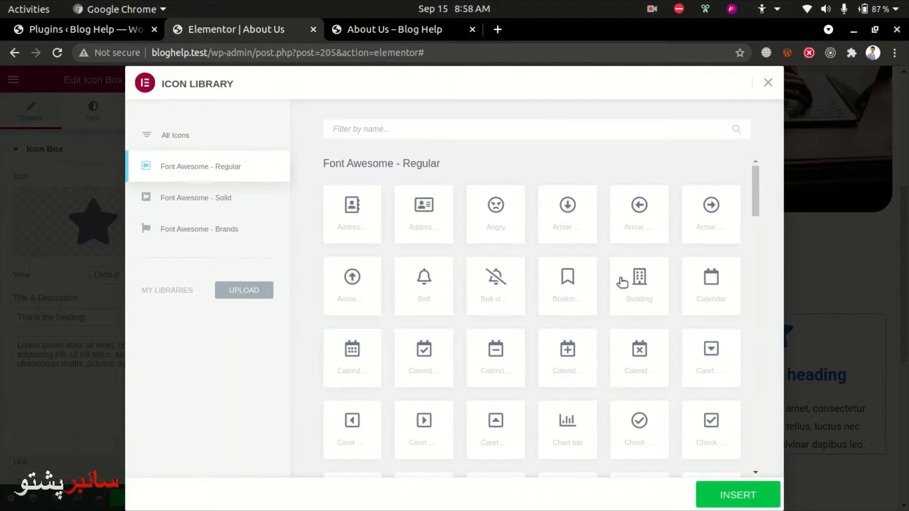
scroll(555, 452, down, 7)
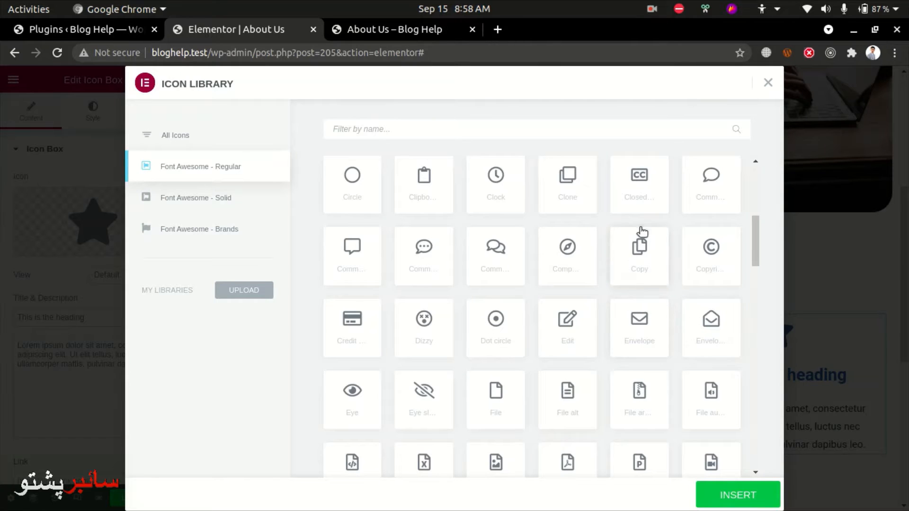
text(sup)
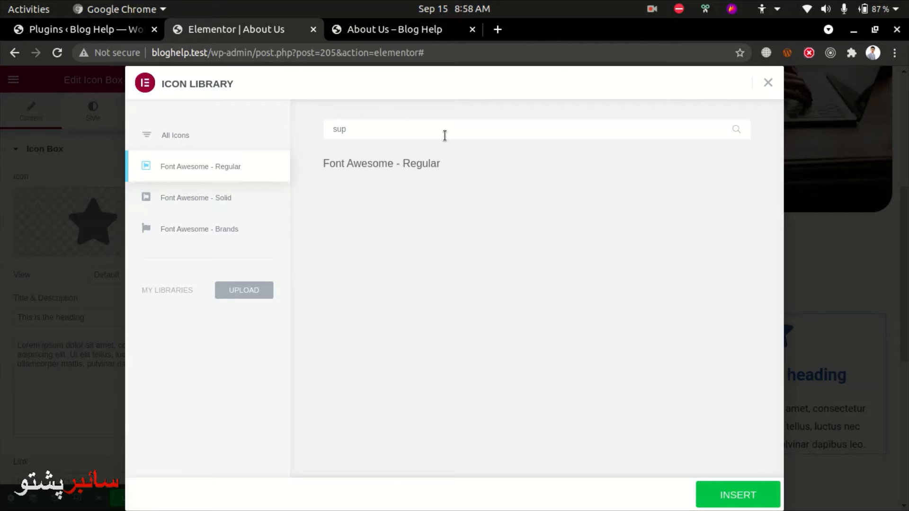
key(ctrl+BackSpace)
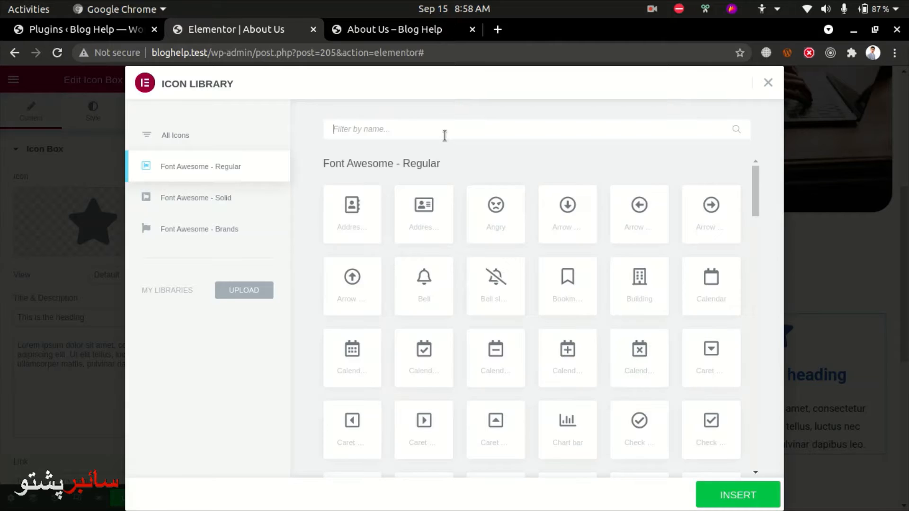
text(conta)
key(ctrl+BackSpace)
Set the third icon box's icon to the double speech bubbles from the Font Awesome - Regular set
scroll(568, 379, down, 5)
click(480, 316)
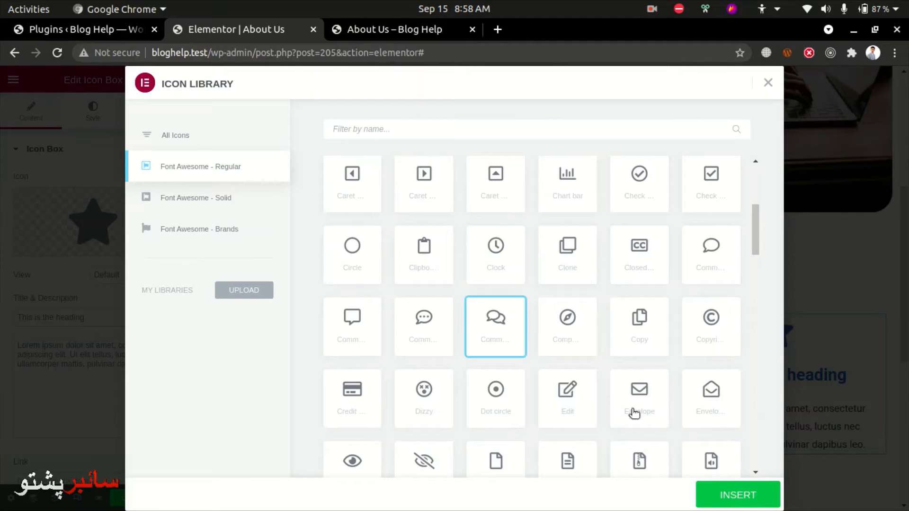
click(754, 489)
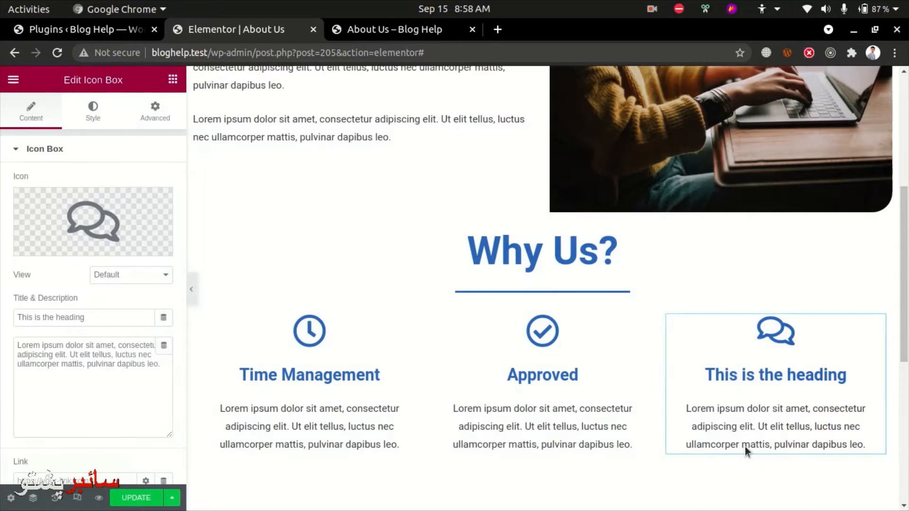
Change the third icon box's heading to "24/7 Support"
triple_click(742, 379)
text(2)
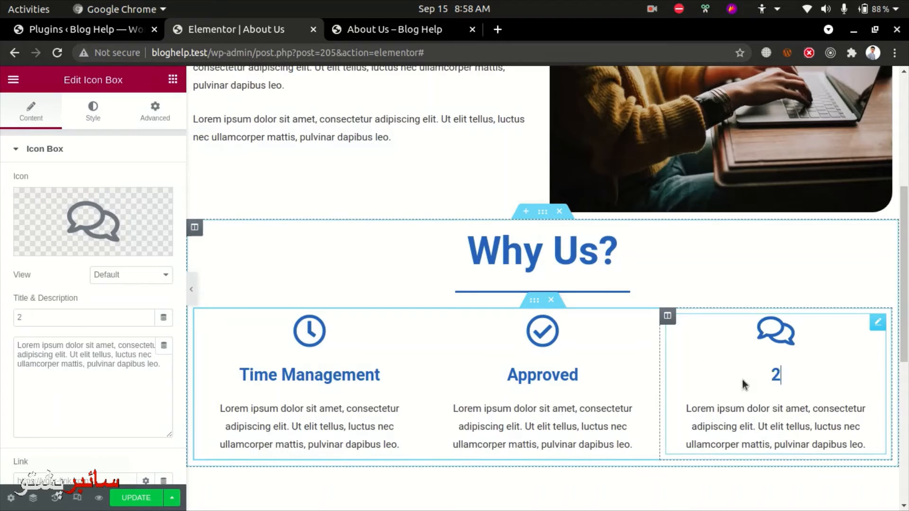
text(4/7 S)
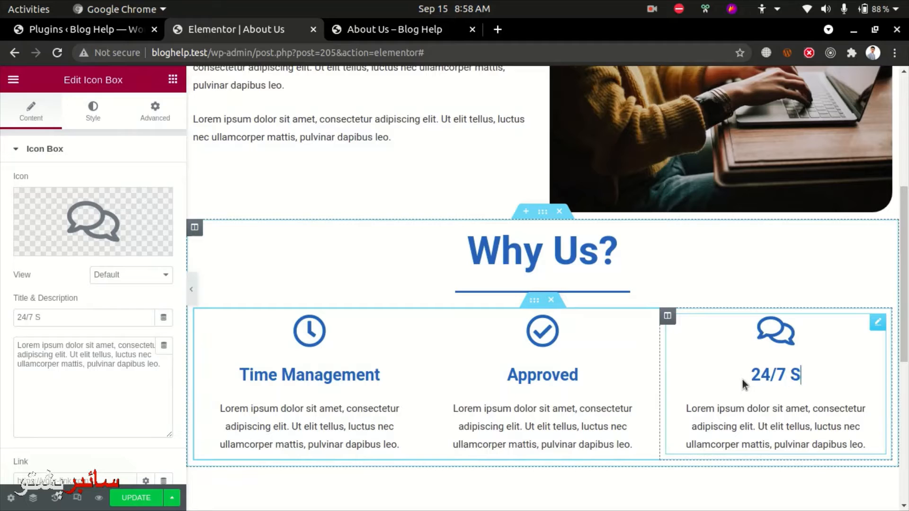
text(upport)
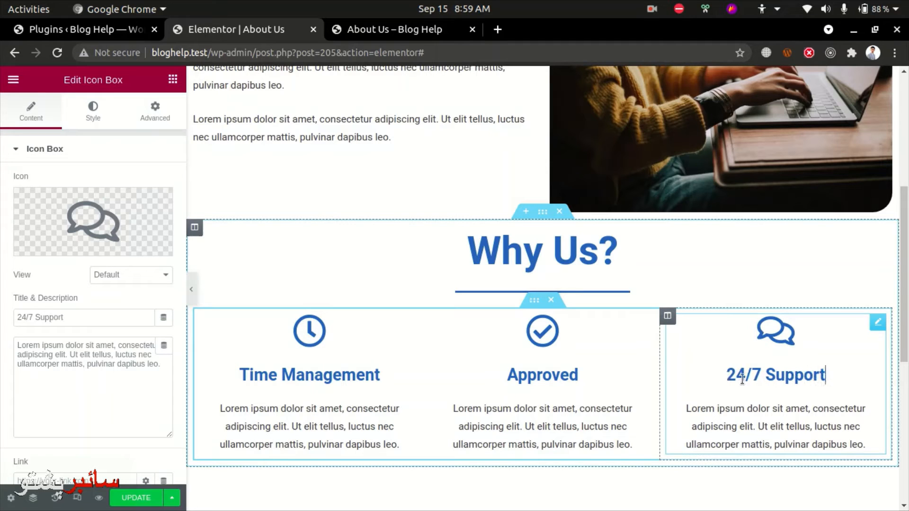
Start a new section below the "Why Us?" section and bring up its column structure choices
scroll(576, 414, down, 5)
scroll(545, 369, down, 3)
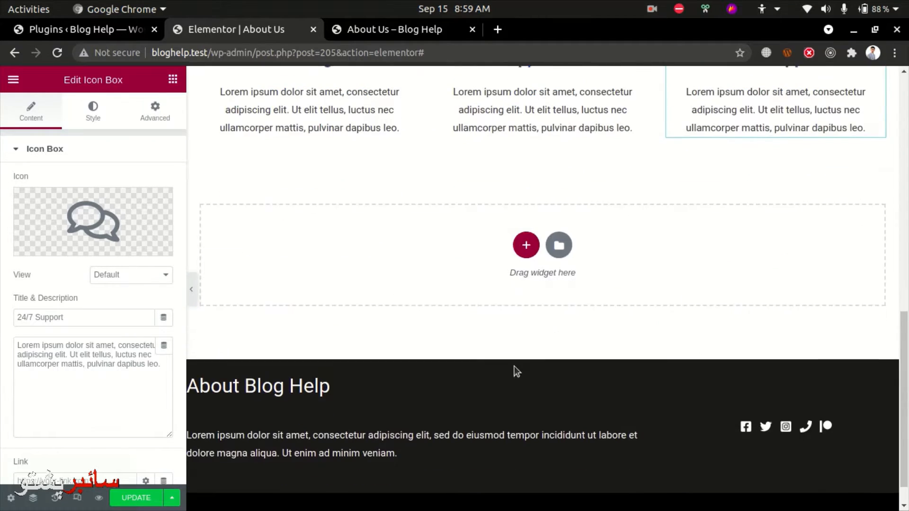
click(524, 246)
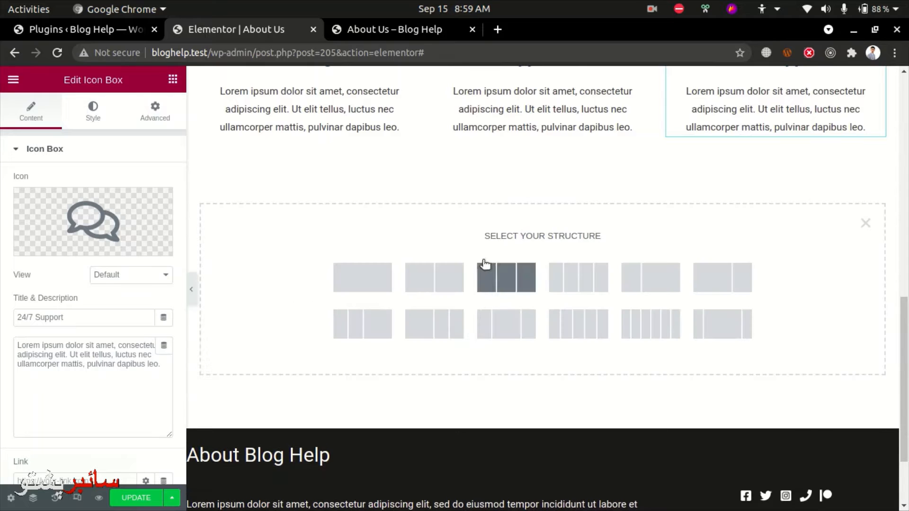
Search the widgets for "form", clear the search and browse the basic and general widgets
click(173, 79)
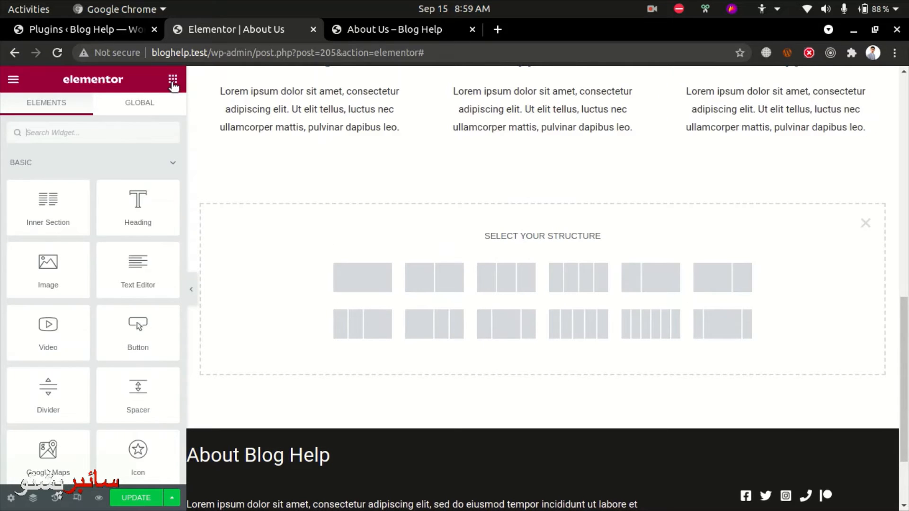
click(84, 132)
text(form)
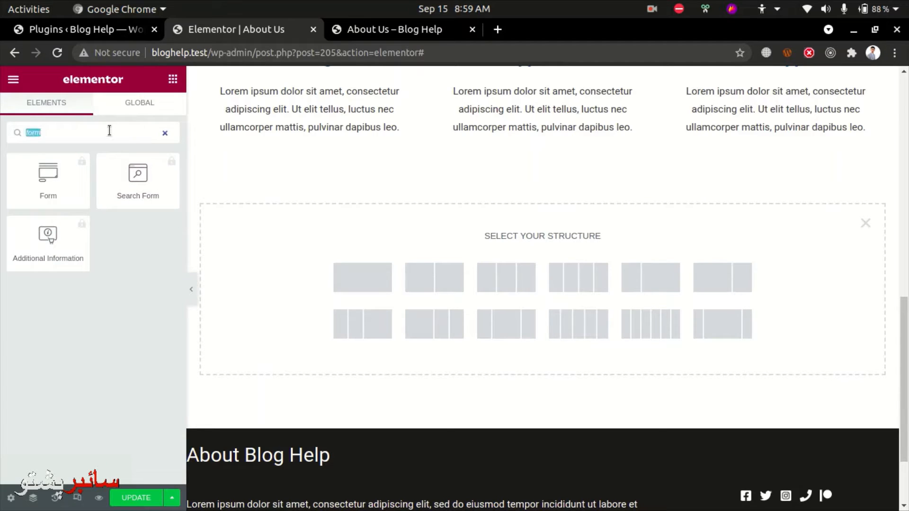
key(BackSpace)
scroll(147, 334, down, 4)
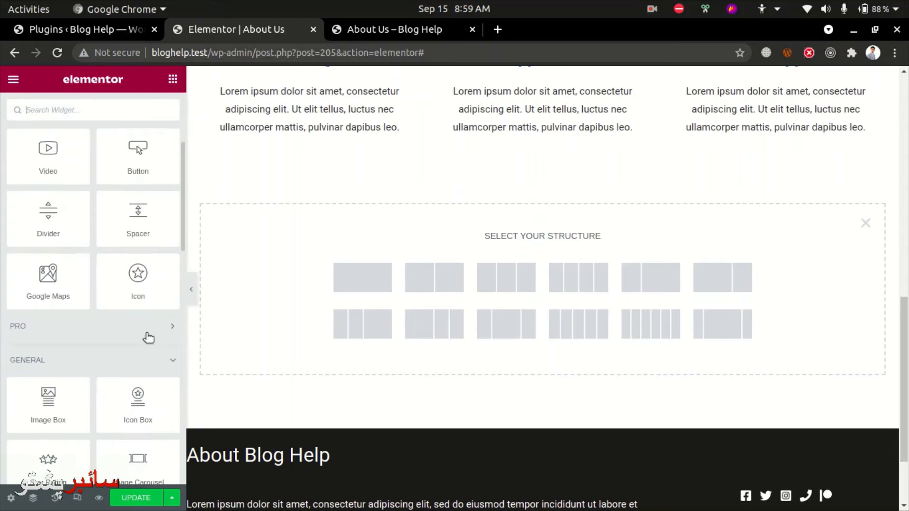
scroll(147, 335, down, 3)
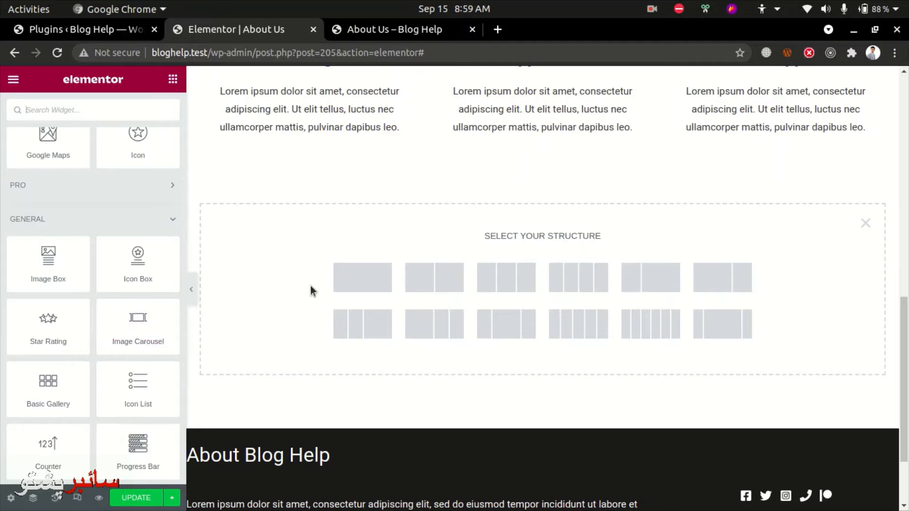
Give the new section a single-column structure and move a duplicate of the "Why Us?" heading into it
click(345, 280)
scroll(456, 244, up, 6)
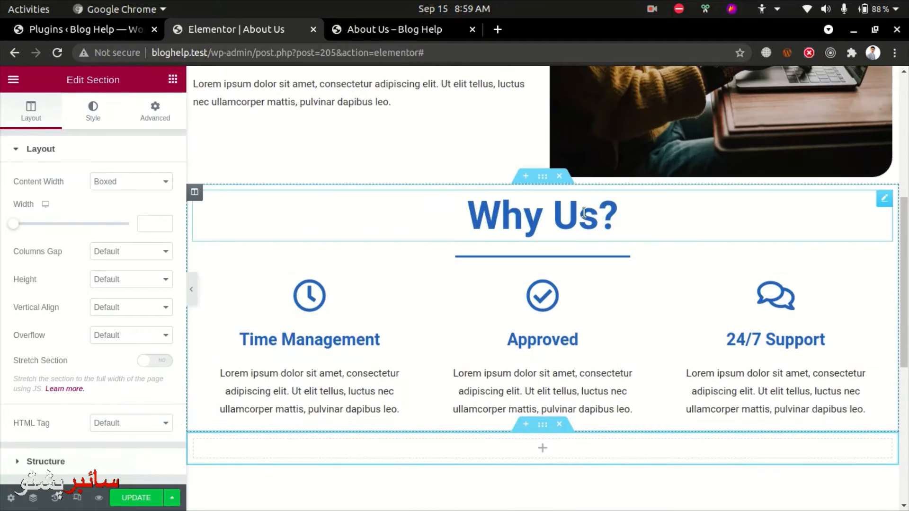
right_click(885, 198)
click(836, 231)
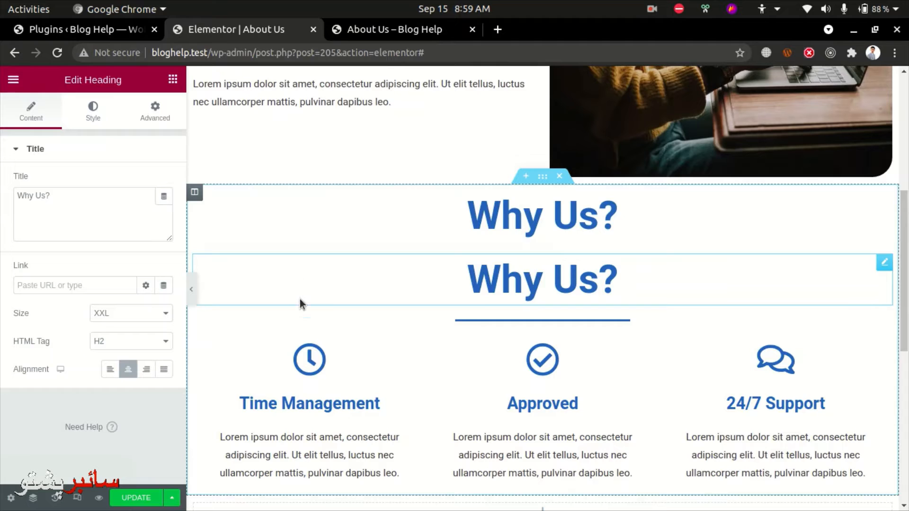
drag(300, 299, 699, 271)
click(706, 270)
drag(885, 264, 537, 307)
Duplicate the divider under "Why Us?" and move the copy below the duplicated heading in the new section
scroll(604, 220, up, 2)
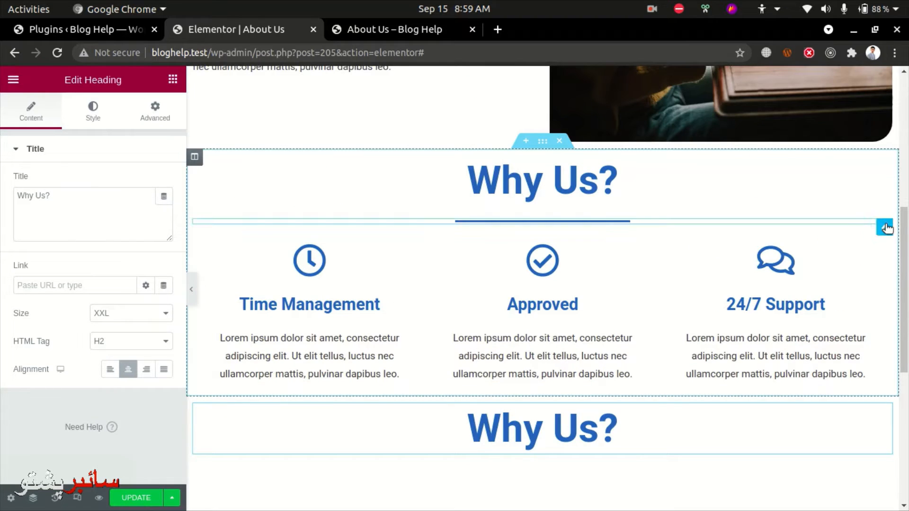
click(885, 227)
right_click(886, 228)
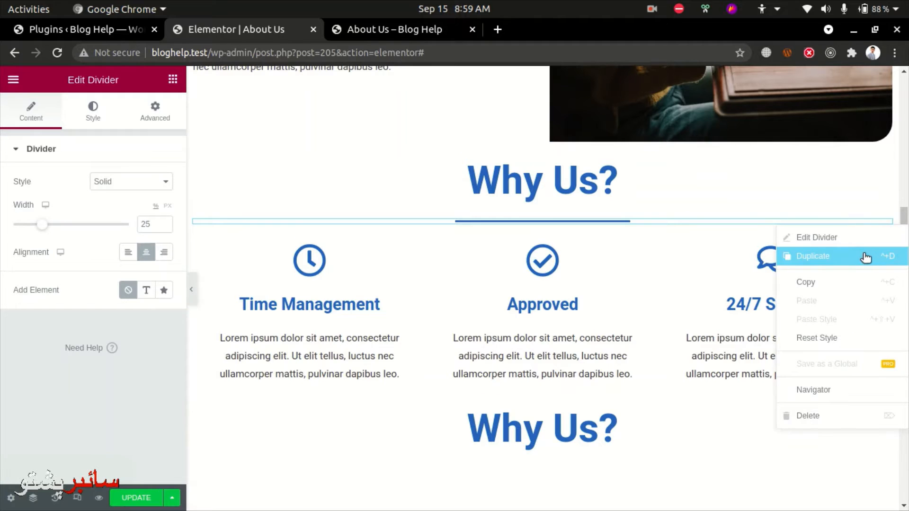
click(867, 254)
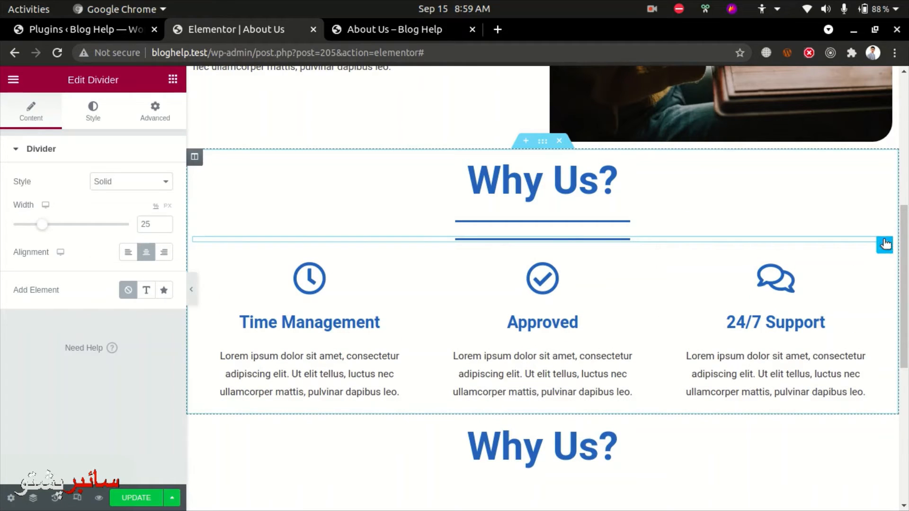
drag(885, 243, 536, 434)
Change the duplicated heading in the new section to "Our Clients?"
double_click(533, 427)
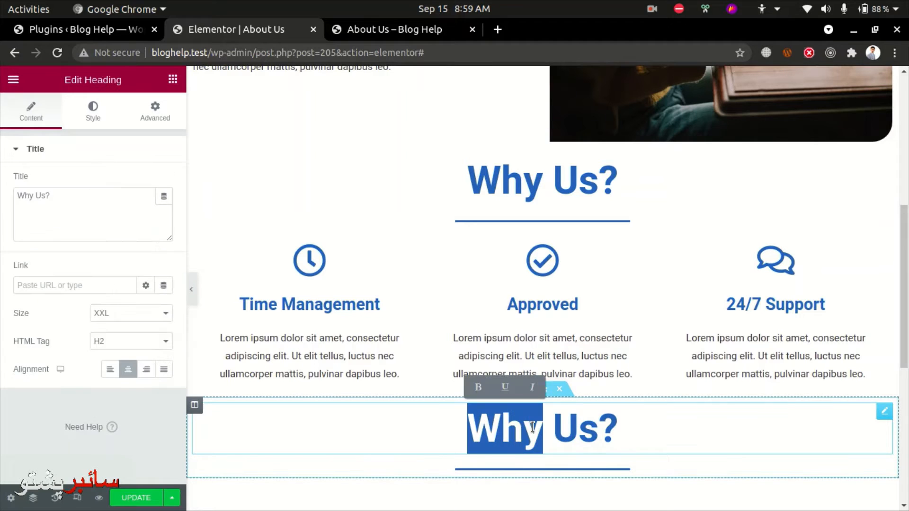
key(ctrl+shift+Right)
text(Our )
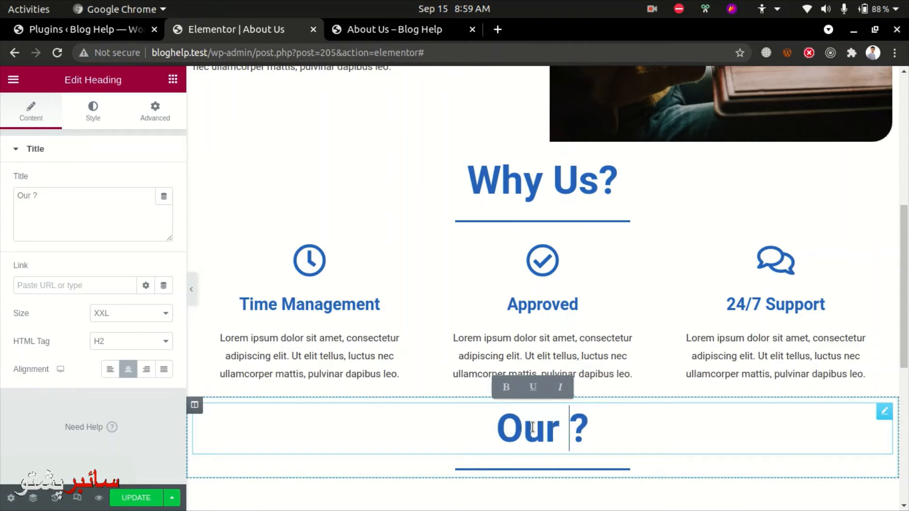
text(Clients)
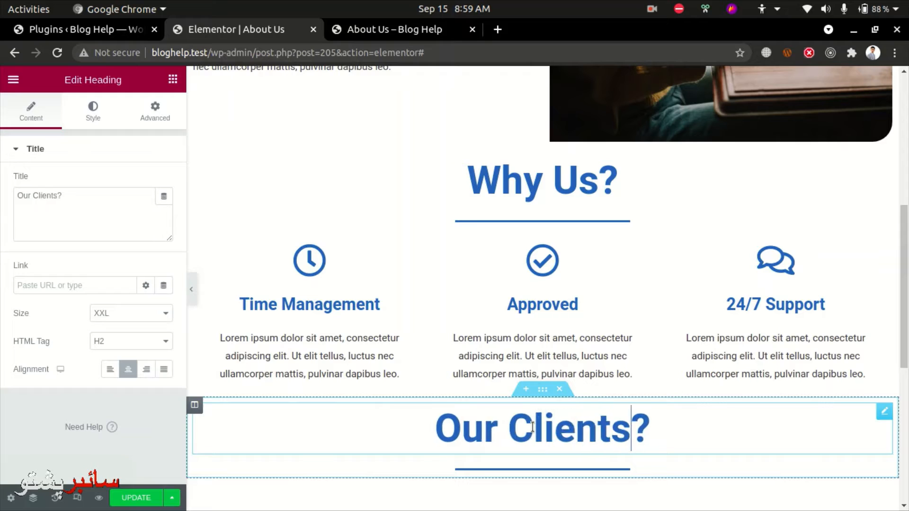
scroll(533, 428, down, 2)
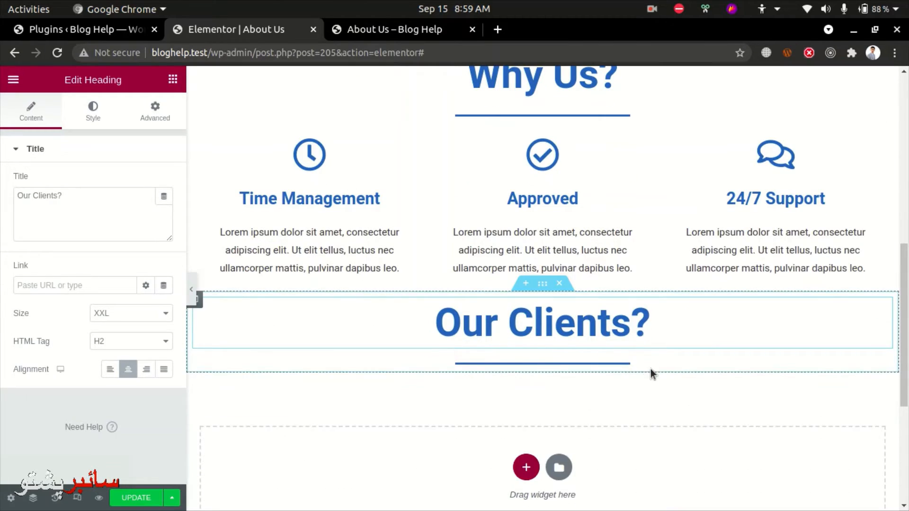
click(627, 362)
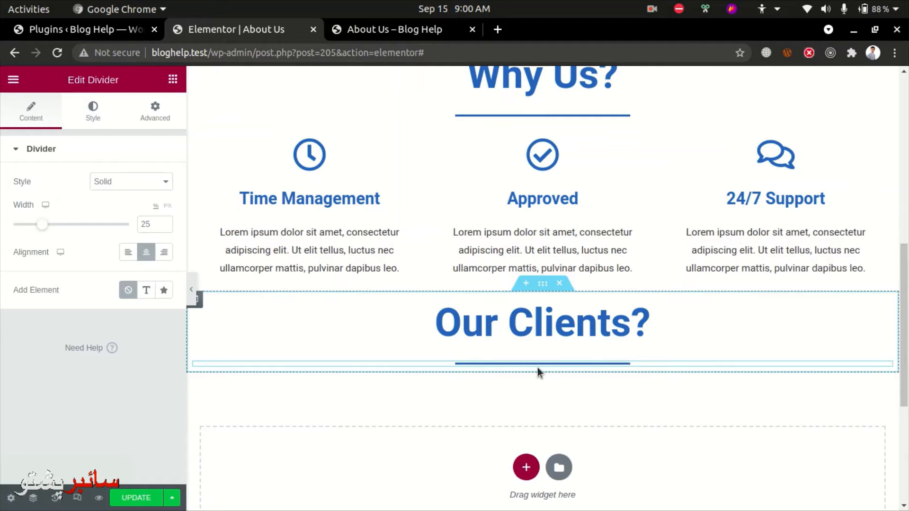
scroll(538, 367, up, 7)
scroll(536, 379, up, 2)
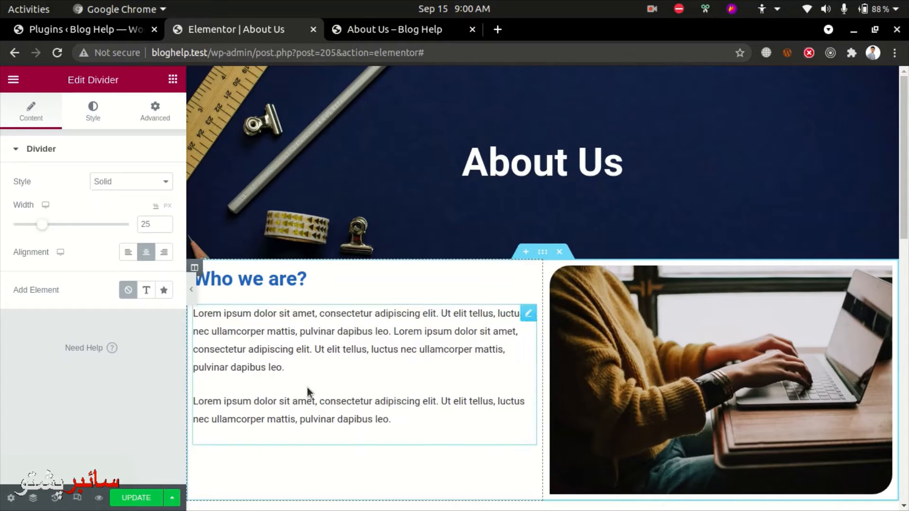
scroll(385, 349, down, 6)
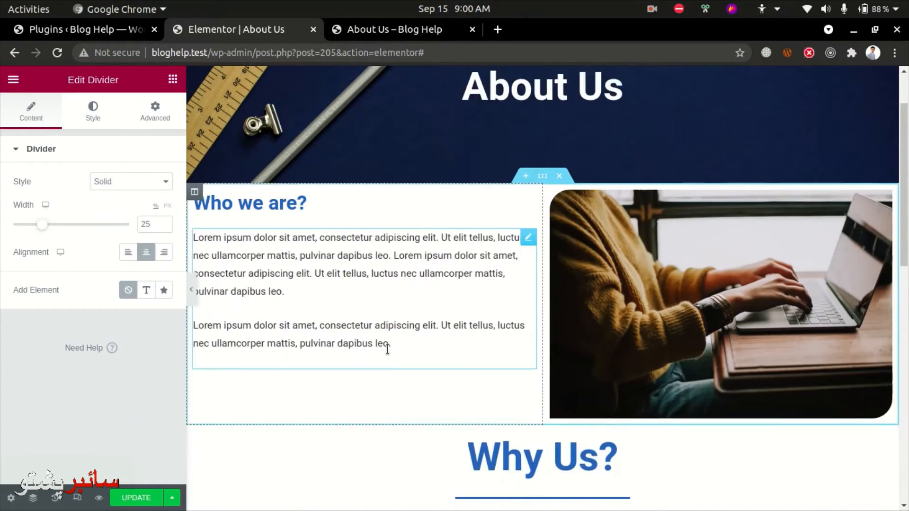
scroll(639, 438, down, 7)
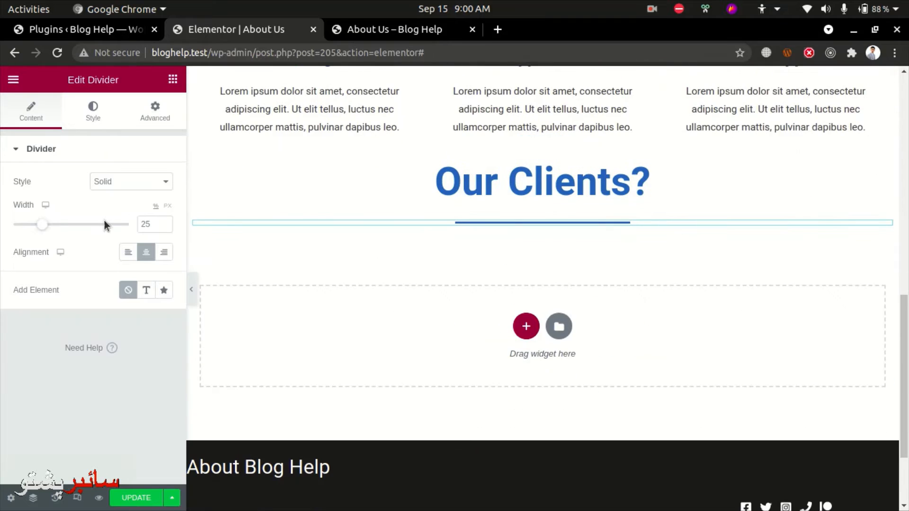
Add an Image Carousel widget below the divider in the "Our Clients?" section
click(173, 79)
scroll(121, 288, down, 8)
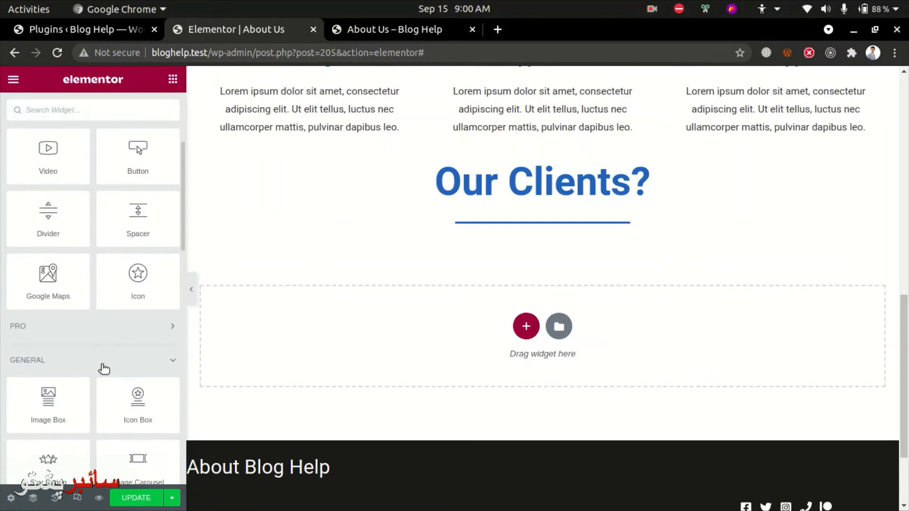
drag(138, 327, 538, 229)
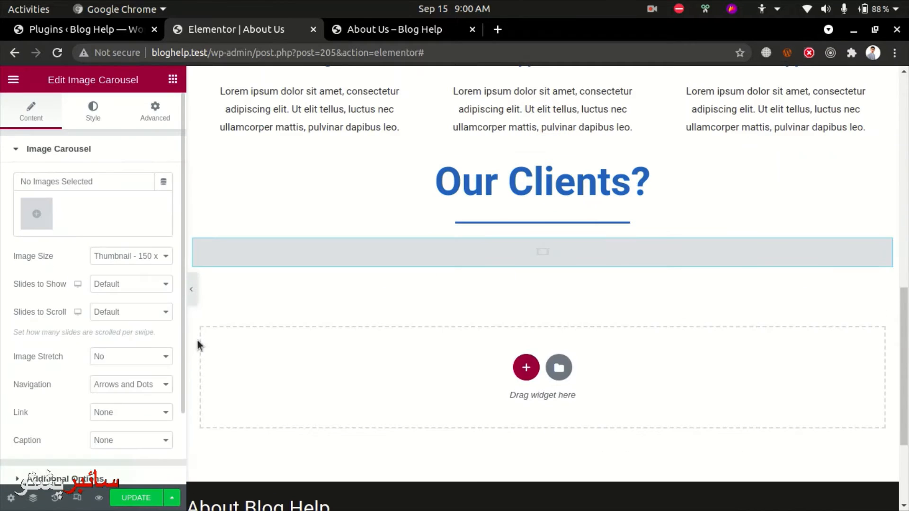
Start a new gallery for the carousel with the second glowing open-book image from the media library
click(32, 211)
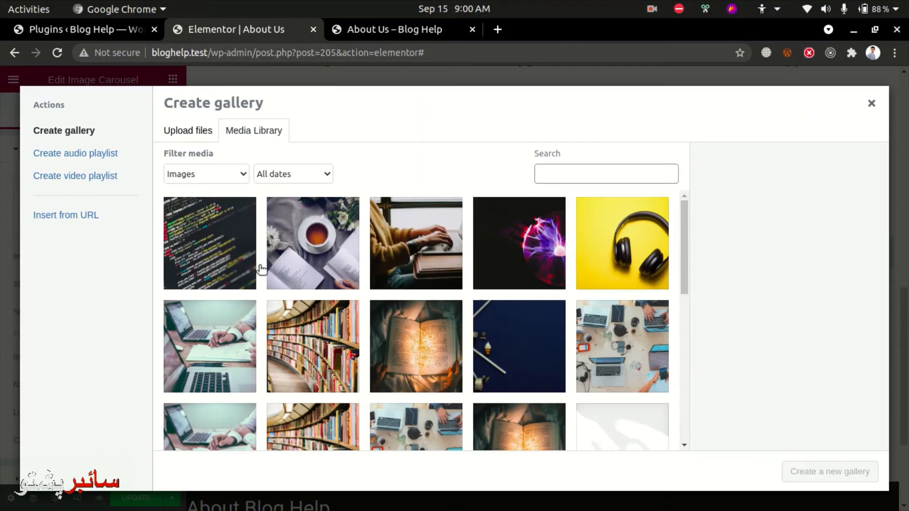
scroll(521, 306, down, 5)
scroll(379, 331, up, 2)
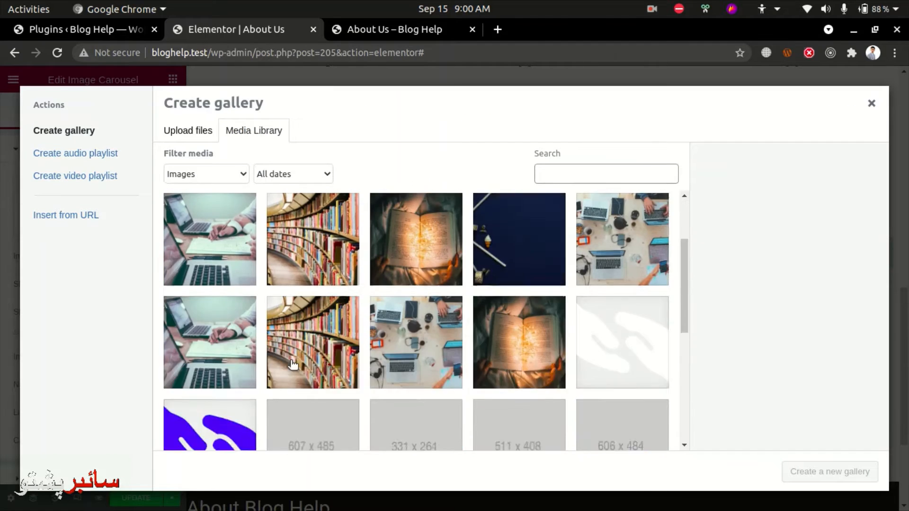
click(558, 348)
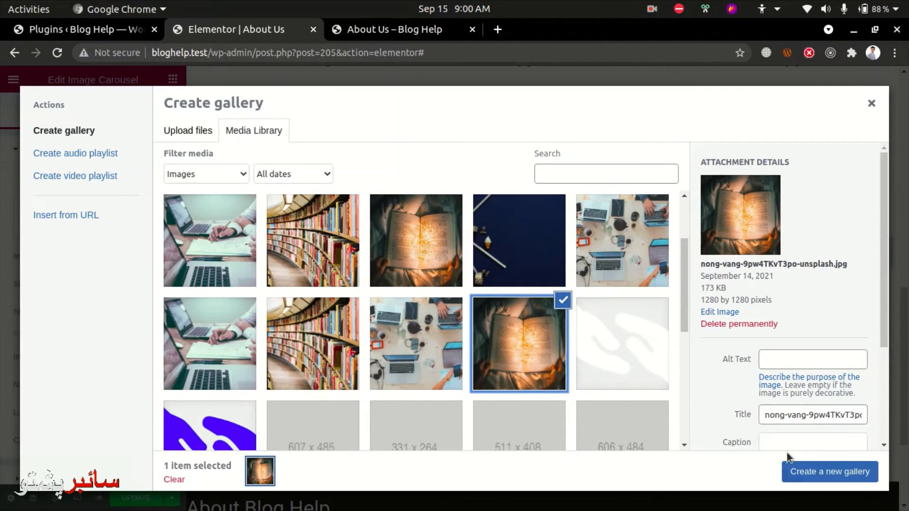
click(809, 473)
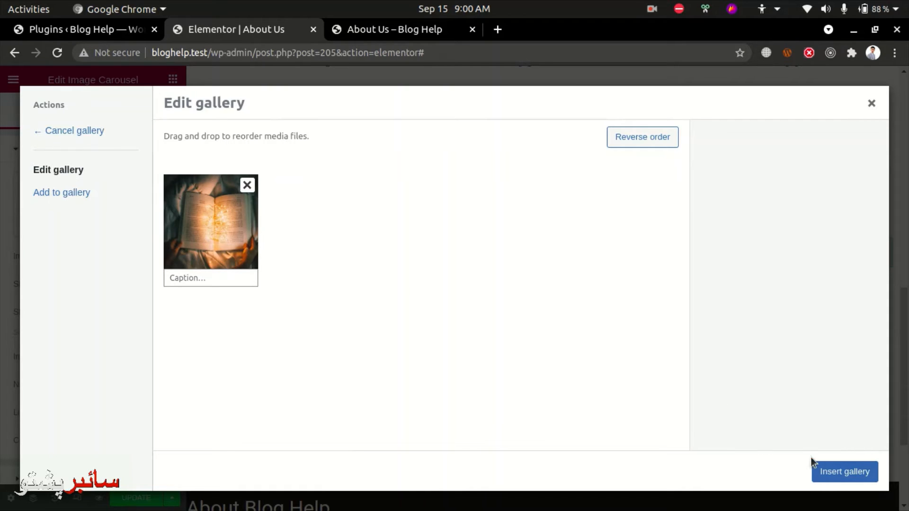
Add the dark-blue stationery, other open-book, bookshelf, laptop desk and plasma ball images to the selection and insert the gallery into the carousel
click(80, 131)
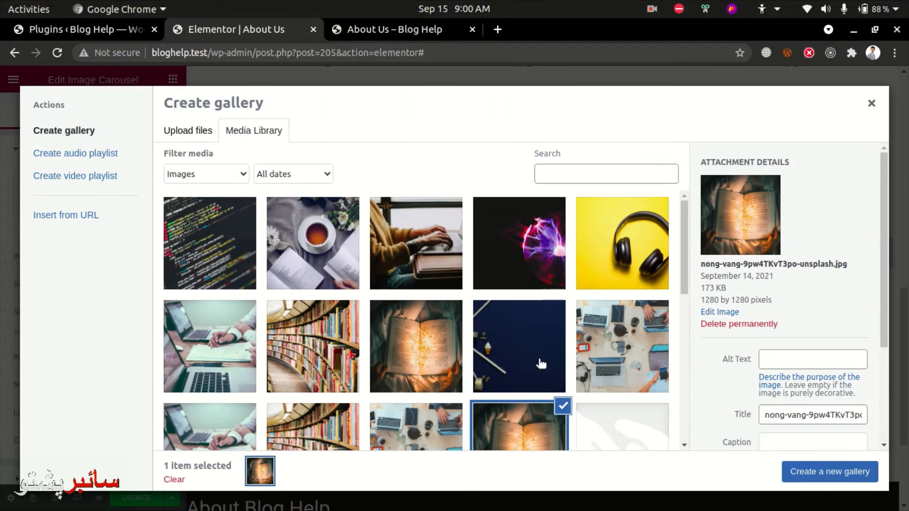
click(516, 360)
click(391, 345)
click(313, 346)
click(170, 348)
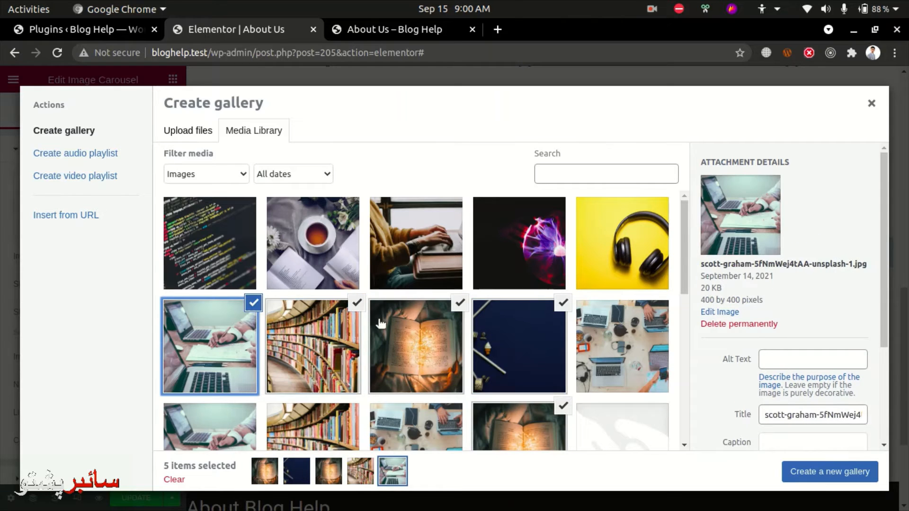
click(530, 261)
click(797, 471)
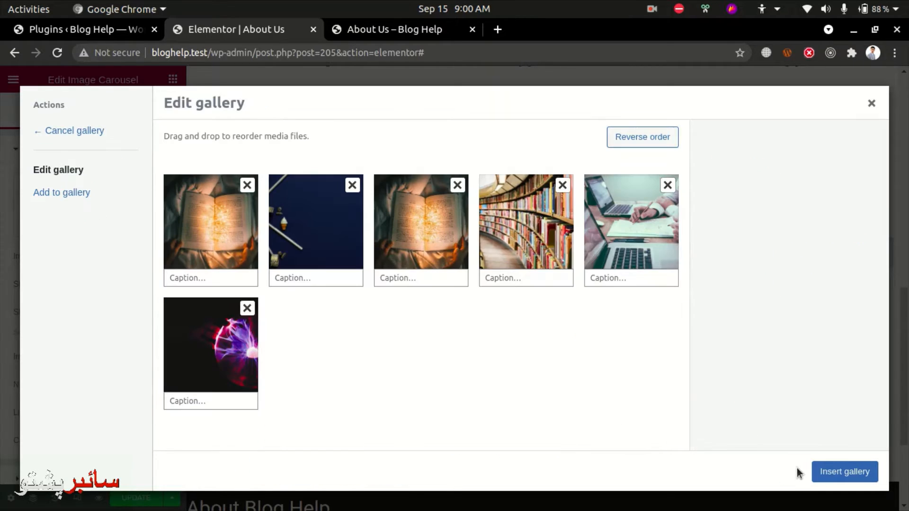
click(836, 471)
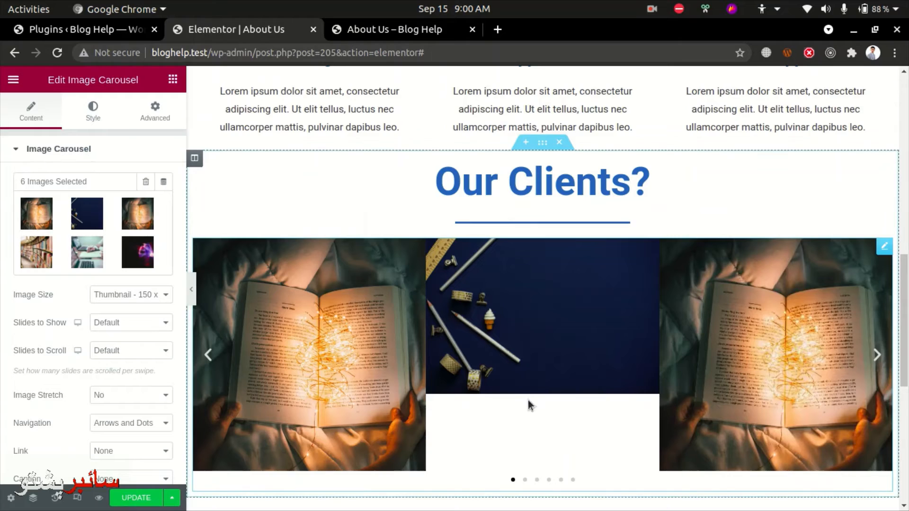
Remove the dark-blue stationery image from the carousel's gallery and reinsert the gallery
scroll(528, 399, down, 3)
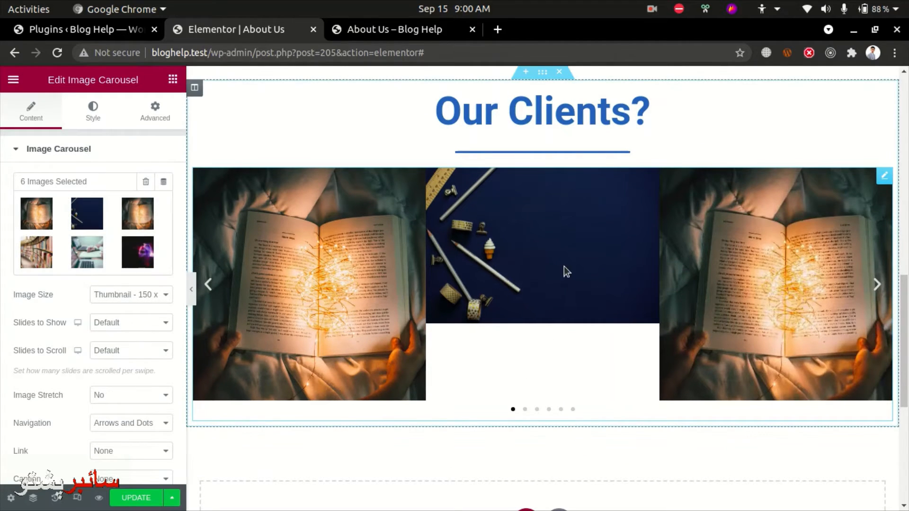
click(96, 213)
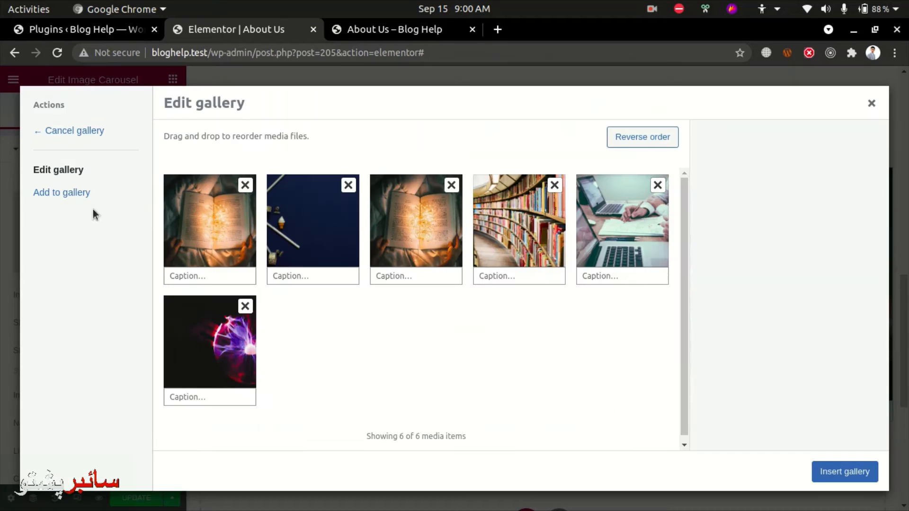
click(349, 185)
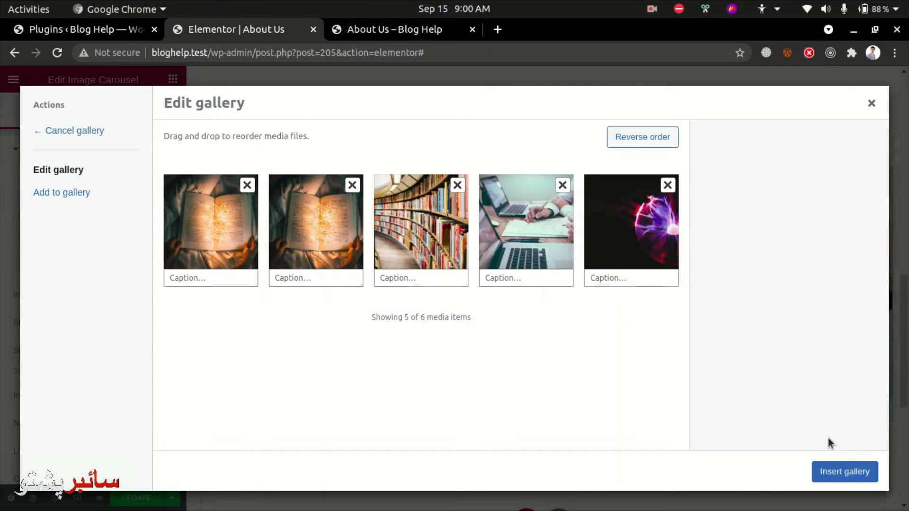
click(845, 473)
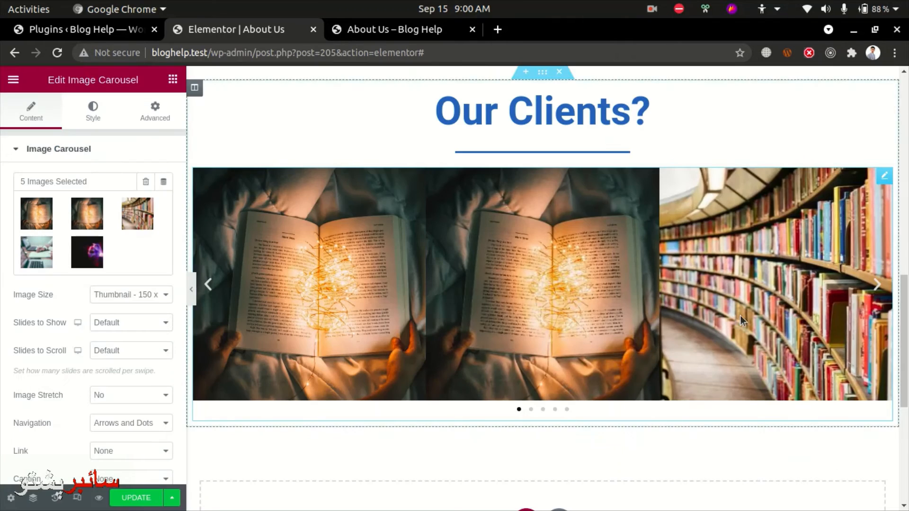
Set the carousel's Slides to Show to 4 and Slides to Scroll to 2
scroll(572, 256, down, 1)
drag(572, 257, 496, 239)
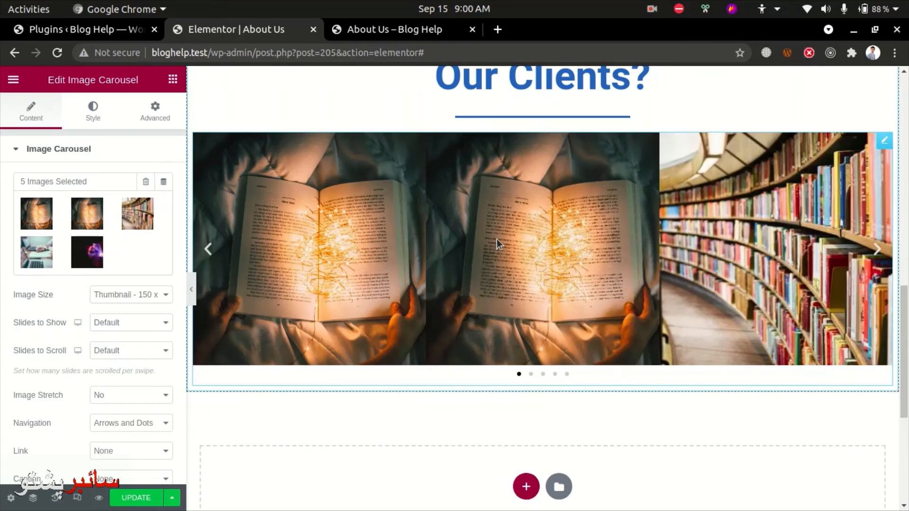
click(118, 297)
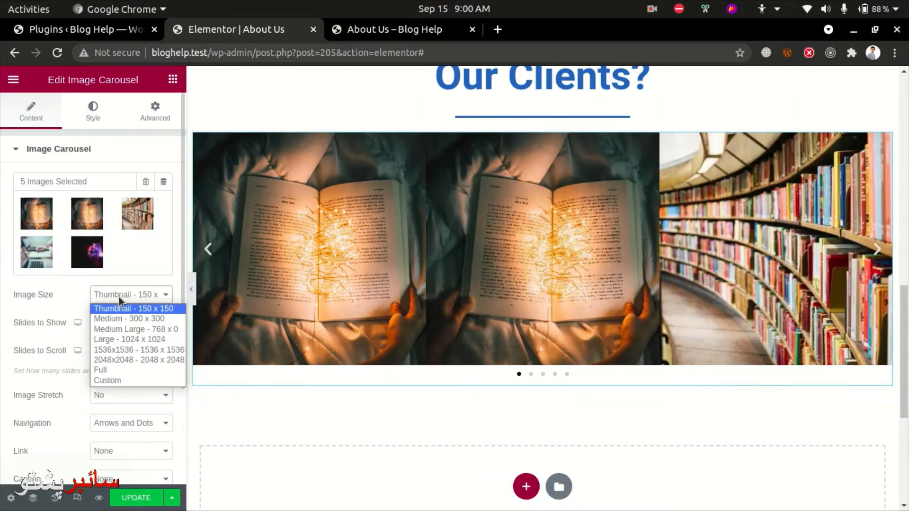
click(118, 297)
click(116, 323)
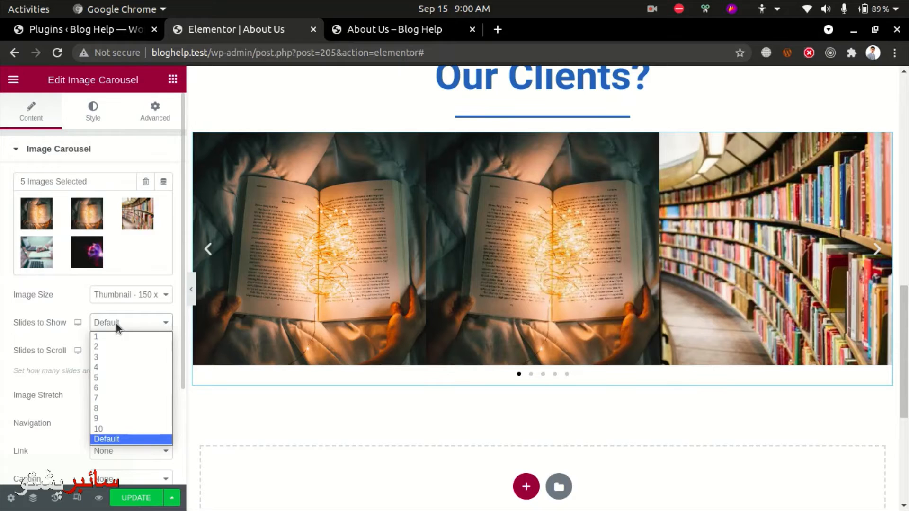
click(102, 368)
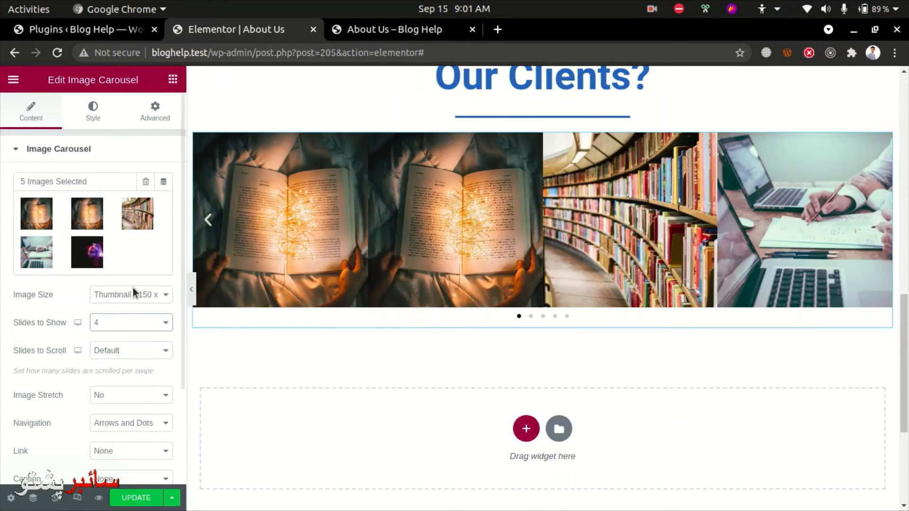
click(122, 357)
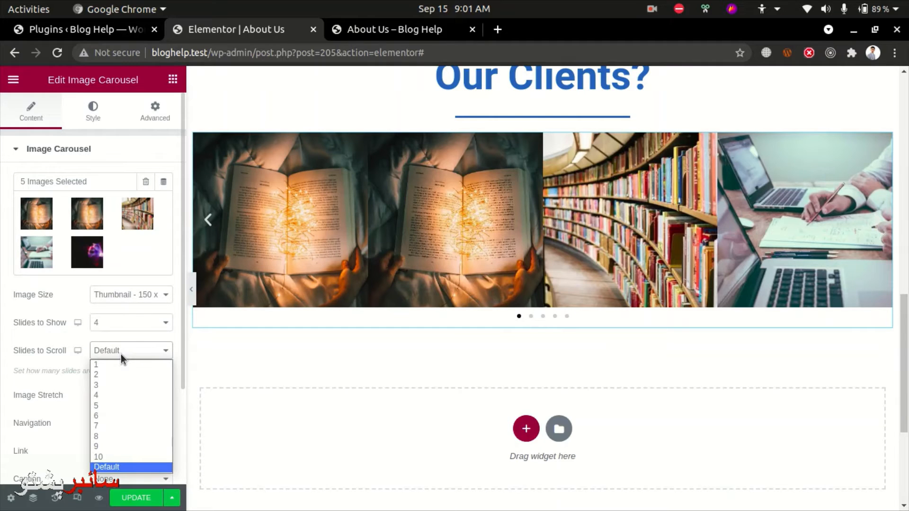
click(109, 377)
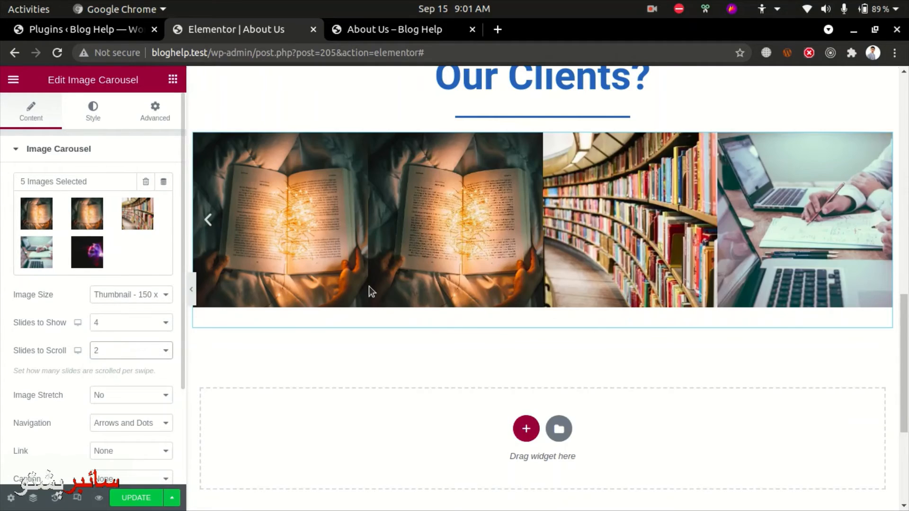
Set the carousel's Image Stretch to Yes
click(126, 395)
click(126, 395)
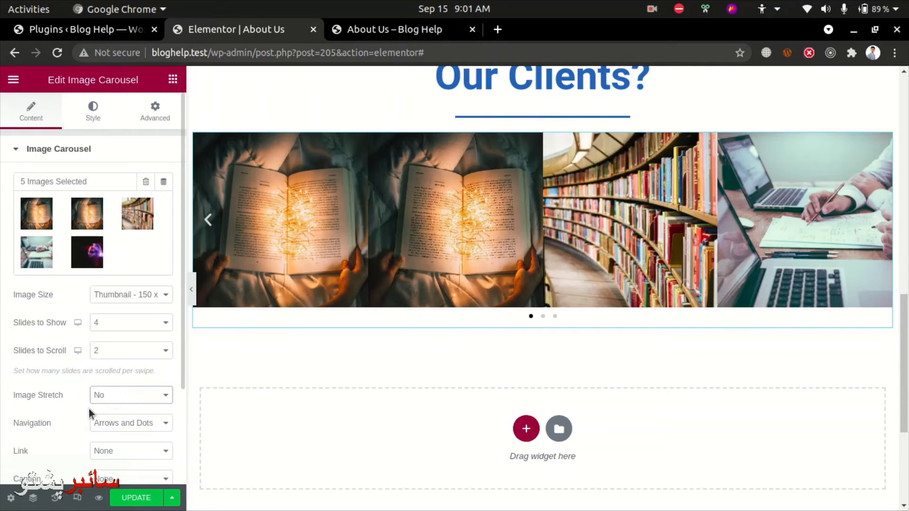
click(97, 398)
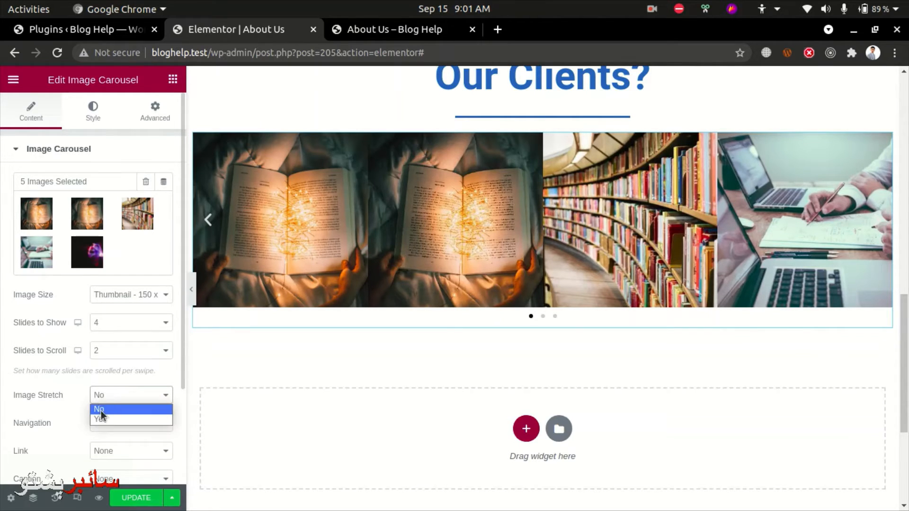
click(98, 420)
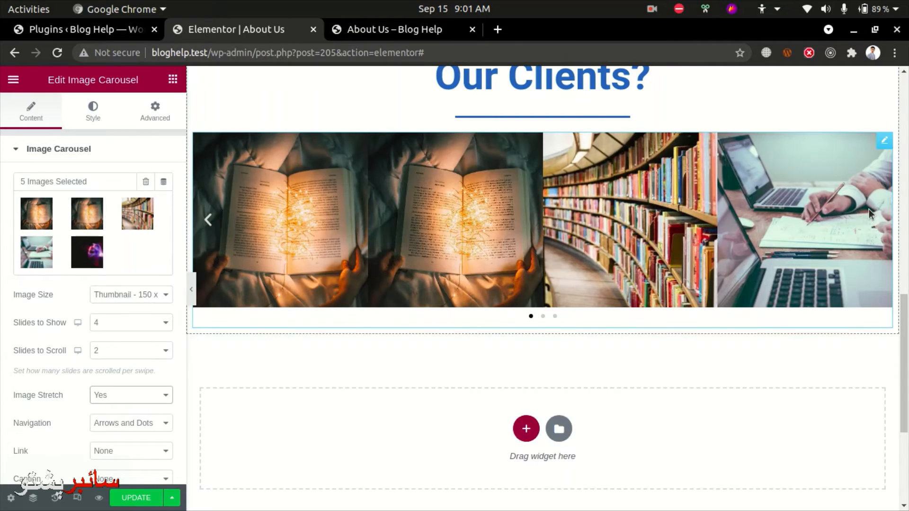
Review the carousel's link choices and its additional options for autoplay, pausing, looping, animation speed and direction
scroll(135, 419, down, 1)
scroll(135, 419, down, 1)
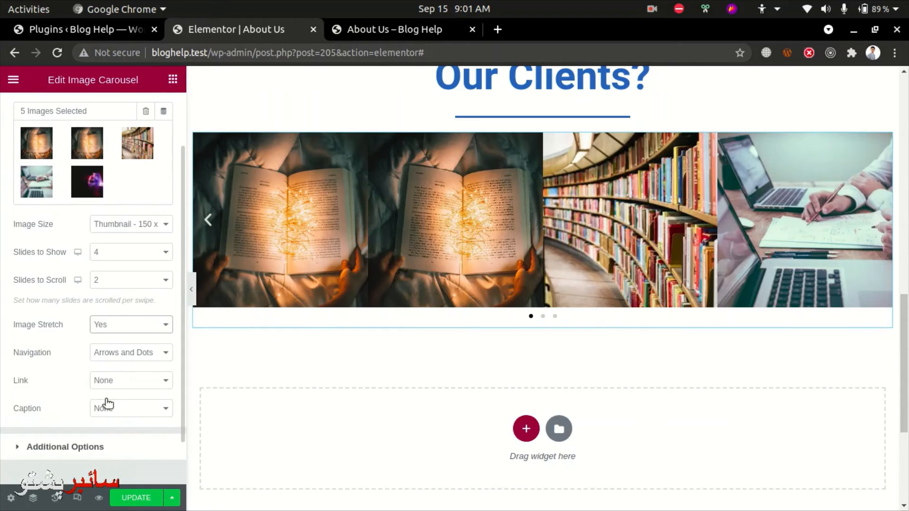
click(111, 382)
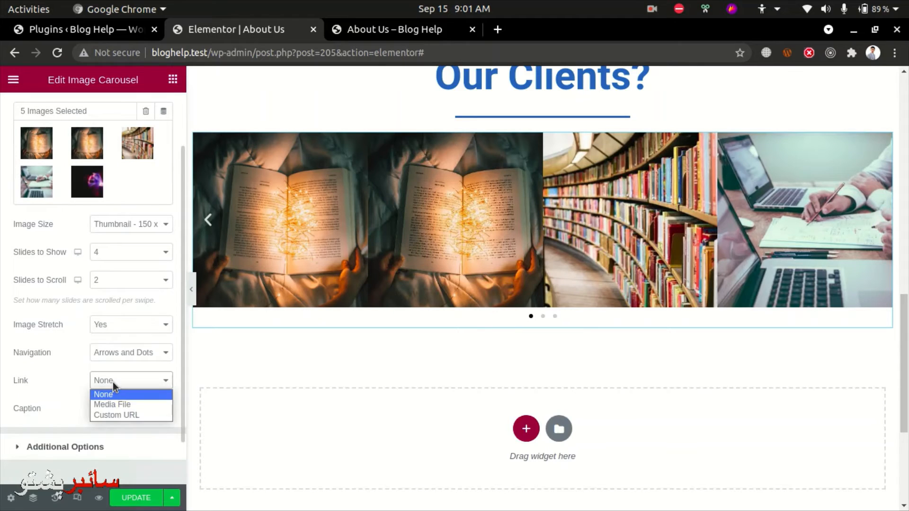
click(113, 383)
scroll(109, 422, down, 2)
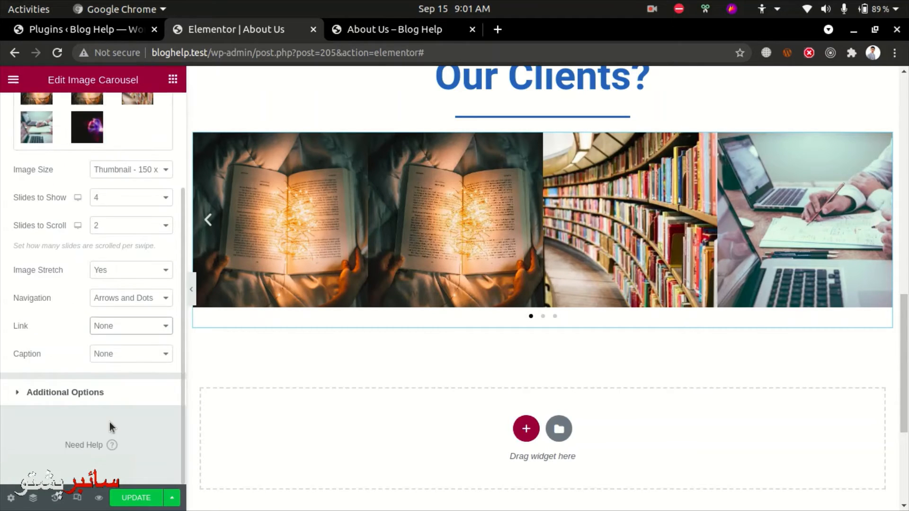
click(62, 392)
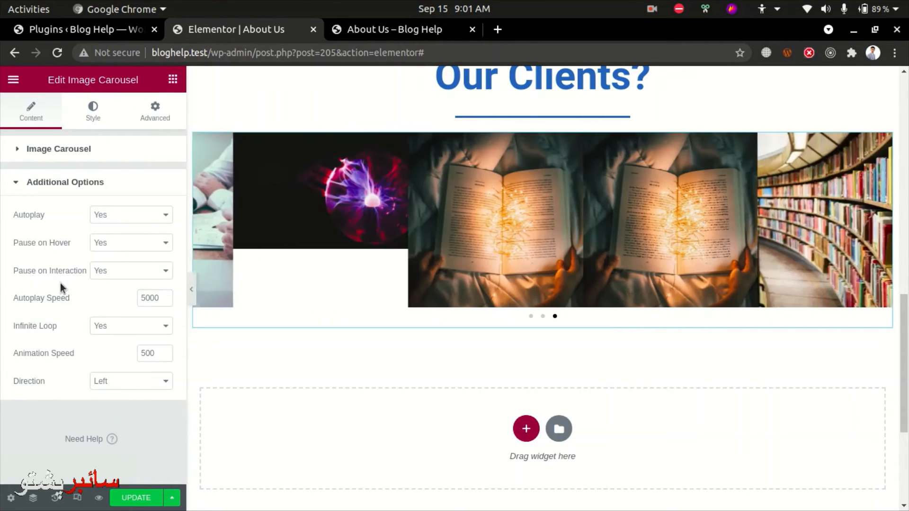
click(19, 181)
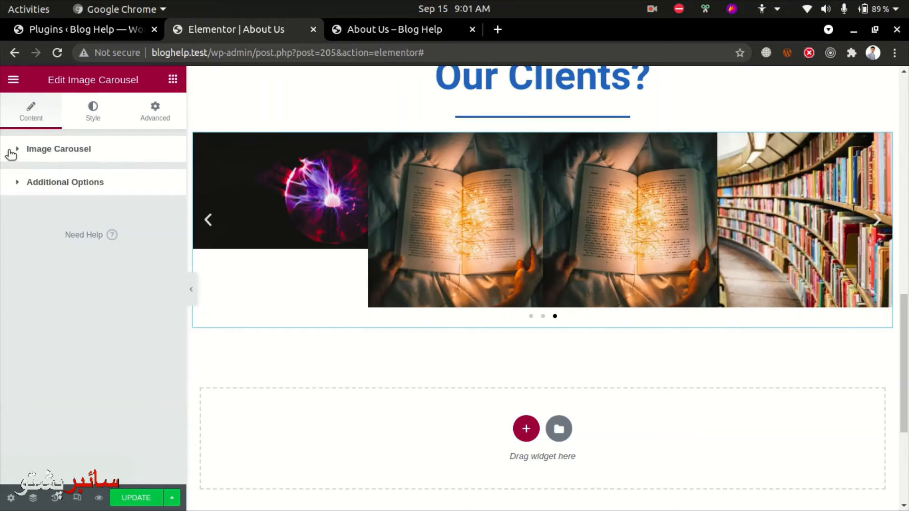
click(11, 150)
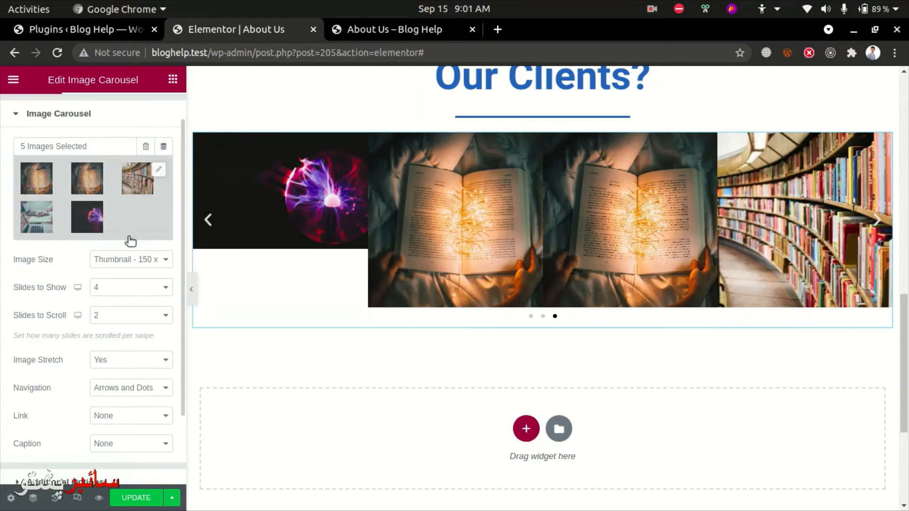
Try the Outside position for the carousel's navigation arrows and set it back to Inside
click(93, 111)
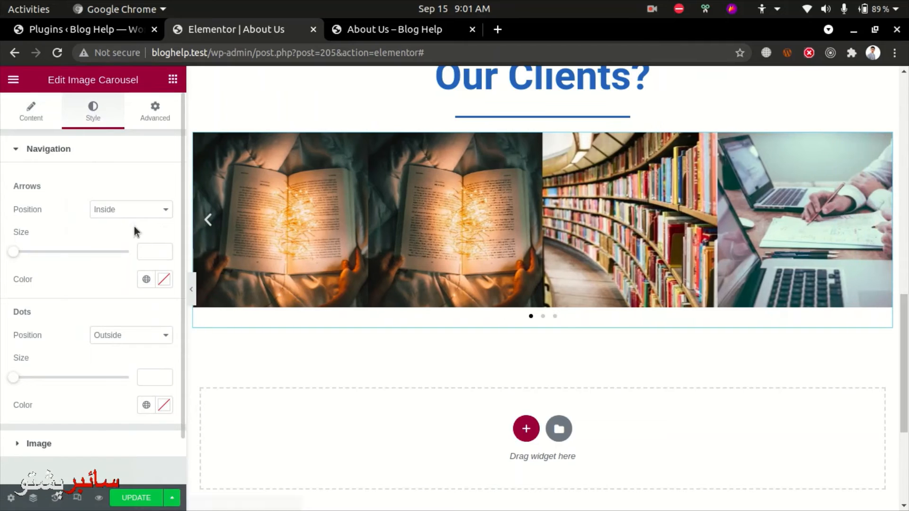
click(119, 208)
click(117, 234)
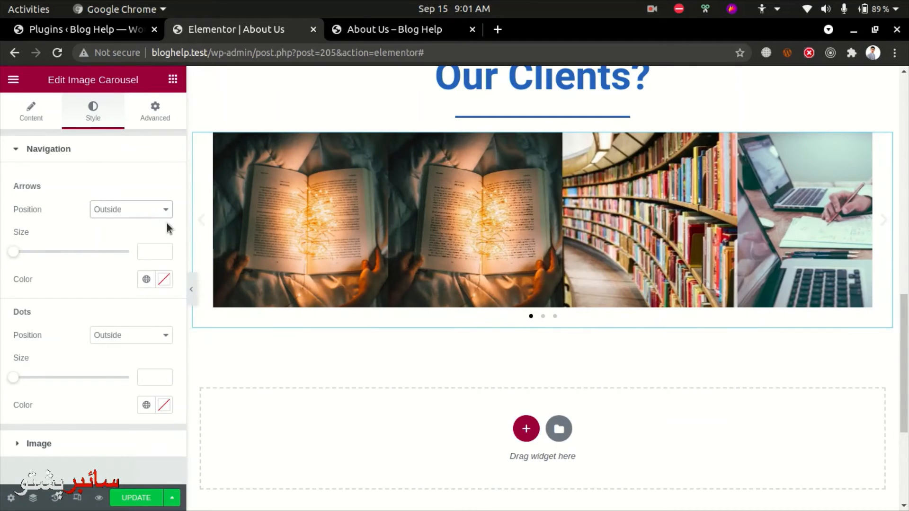
click(144, 205)
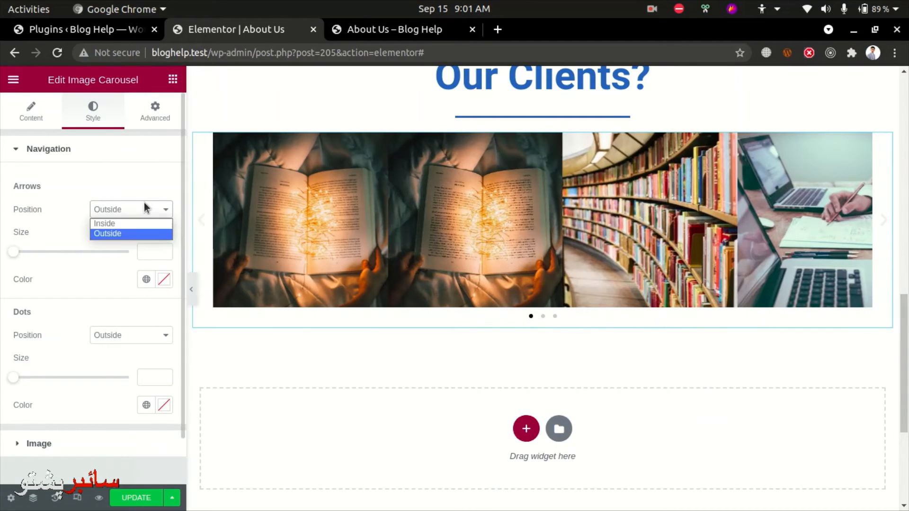
click(129, 223)
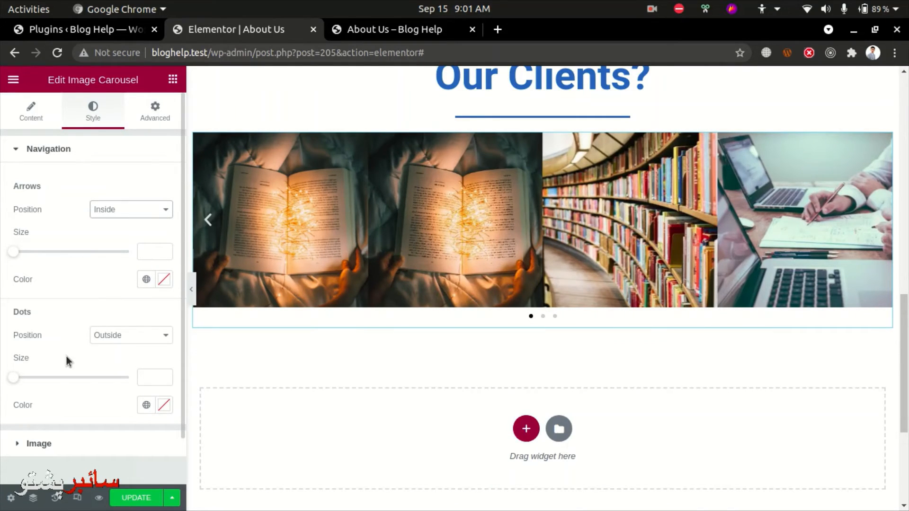
Try the Inside position for the carousel's navigation dots and set it back to Outside
click(107, 336)
click(103, 354)
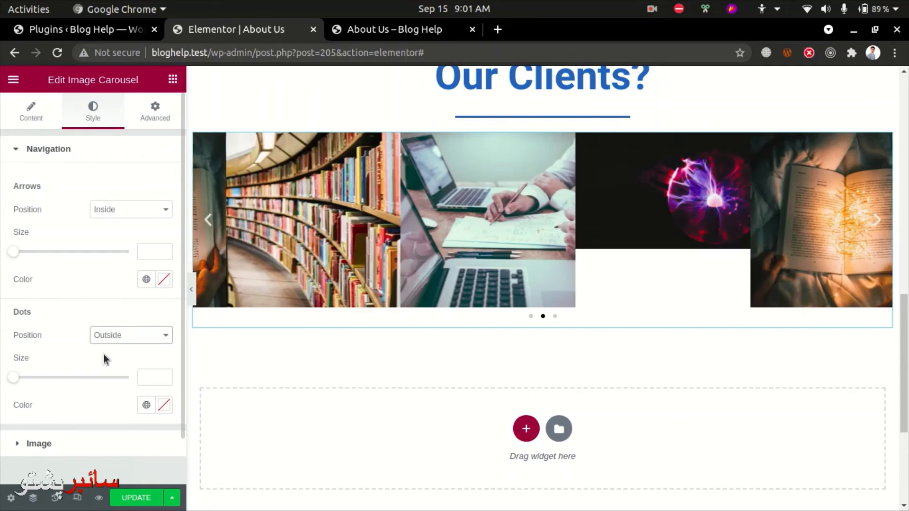
click(108, 336)
click(115, 359)
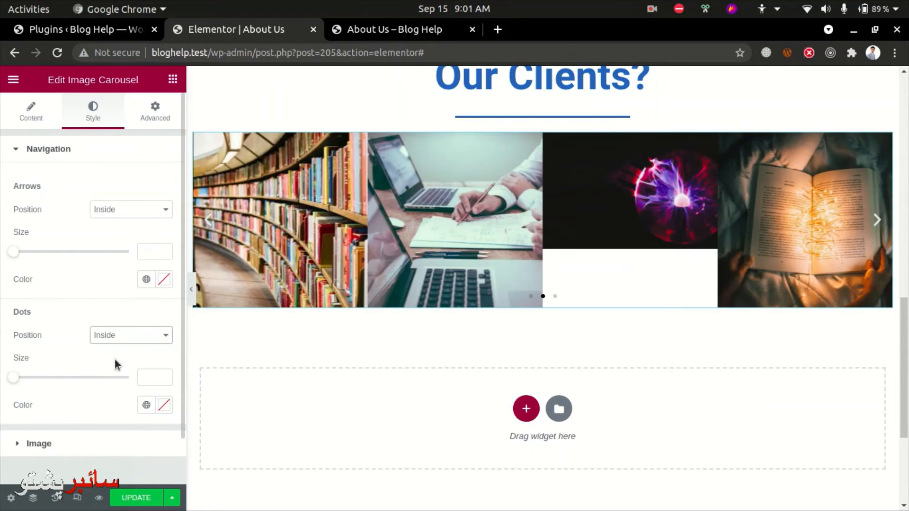
click(132, 338)
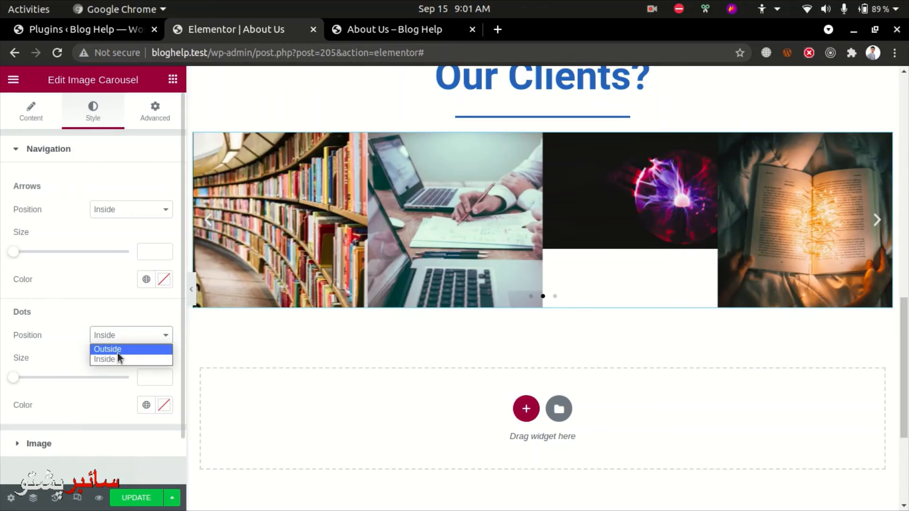
click(117, 353)
scroll(115, 441, down, 1)
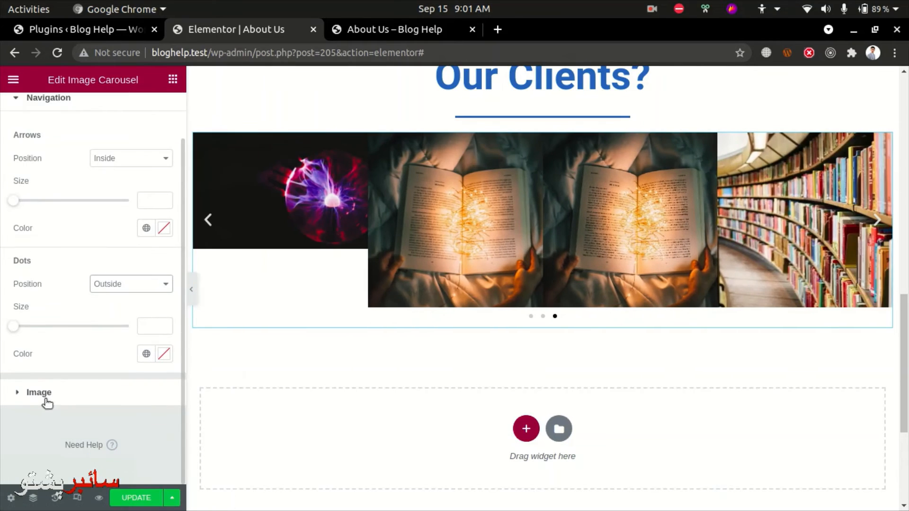
Try border radii of 50, 100 and 200 px on the carousel images and reset the radius to 0
click(39, 393)
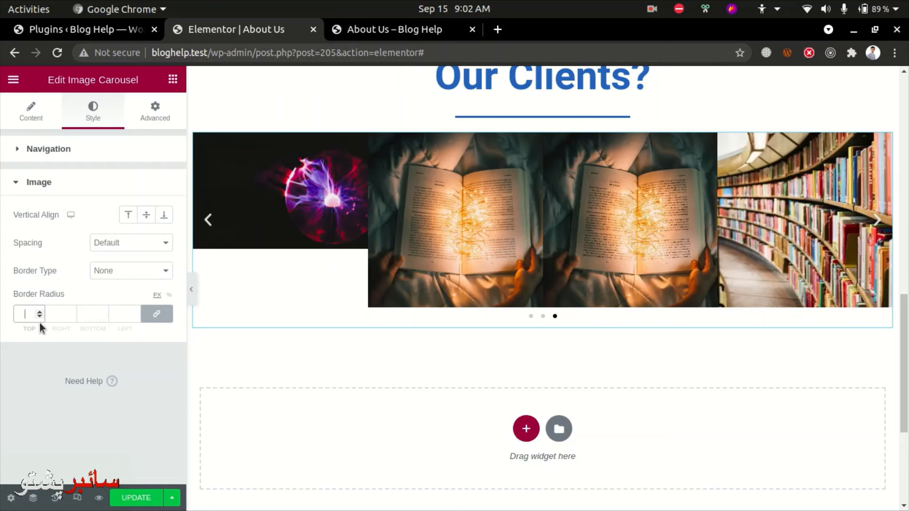
text(50)
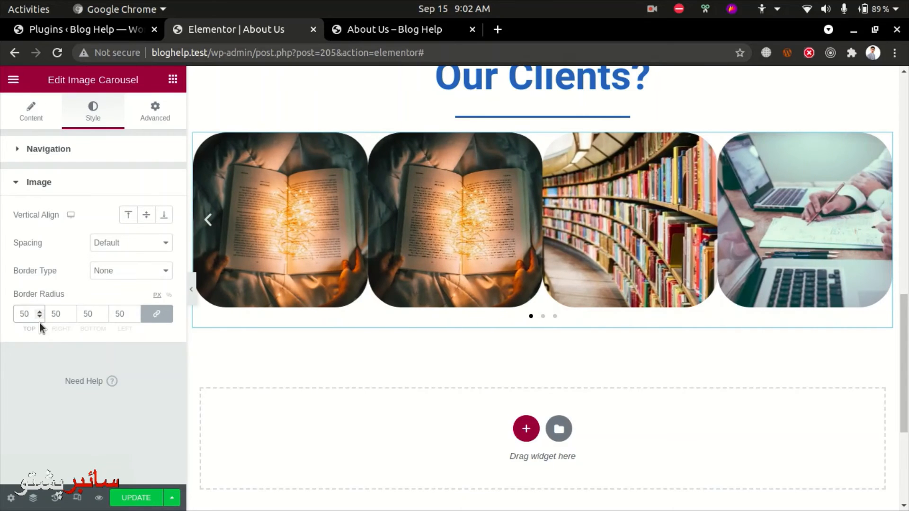
key(BackSpace)
key(BackSpace)
text(100)
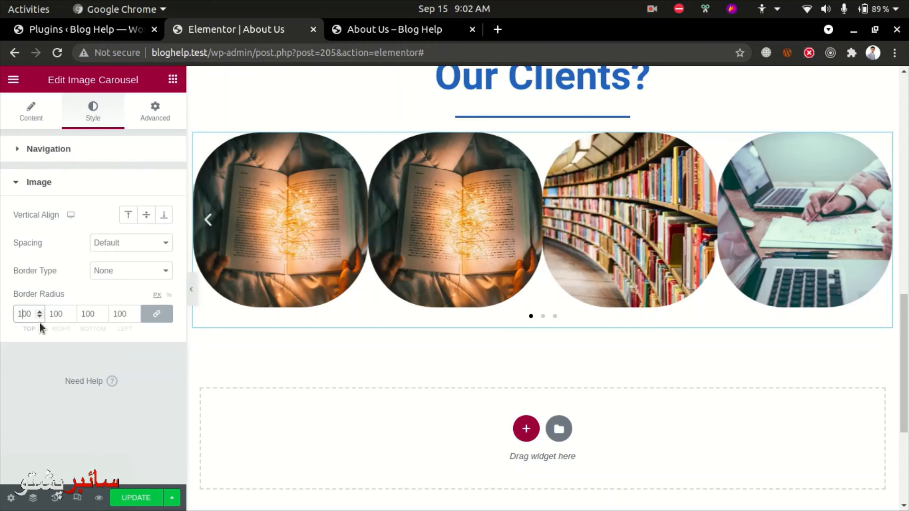
key(BackSpace)
text(2)
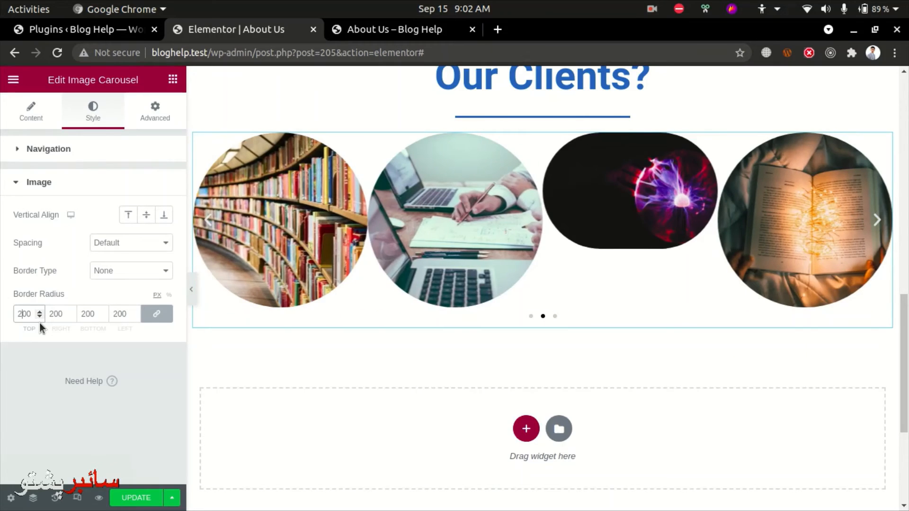
key(BackSpace)
key(Delete)
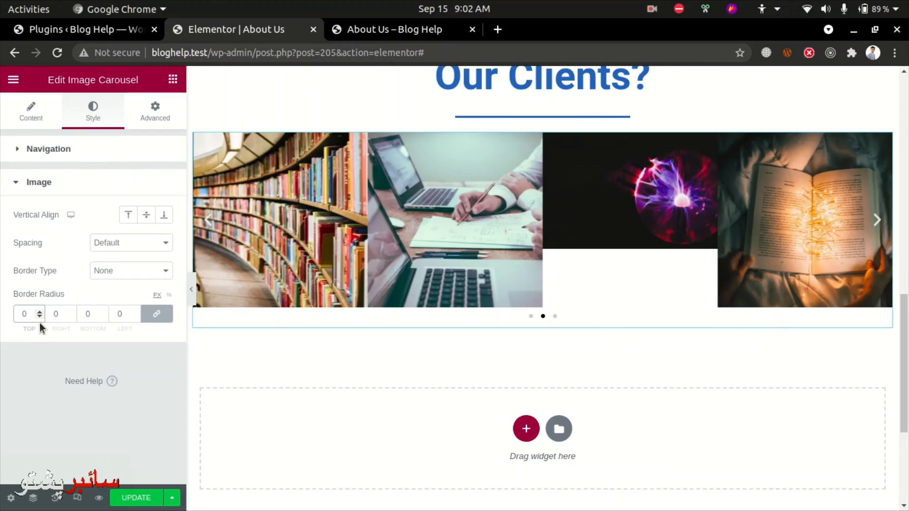
Look over the carousel's advanced settings and update the About Us page
click(157, 109)
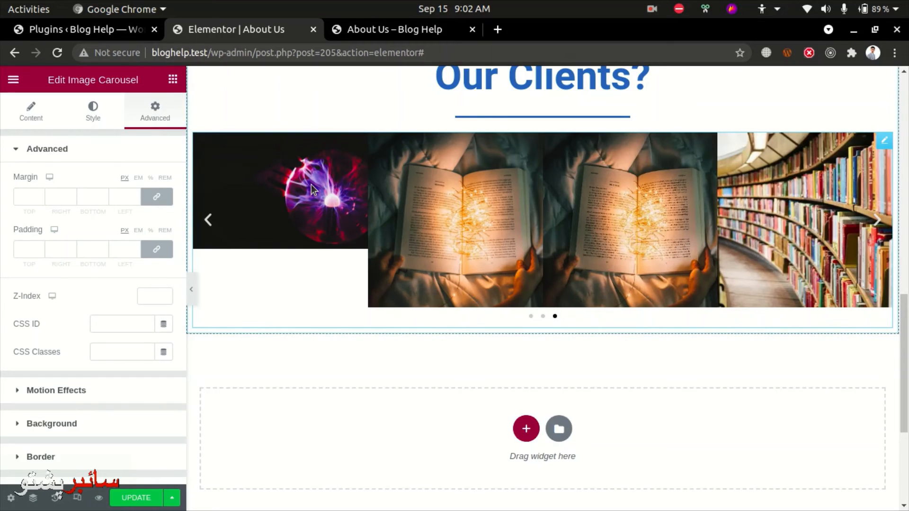
scroll(83, 385, down, 3)
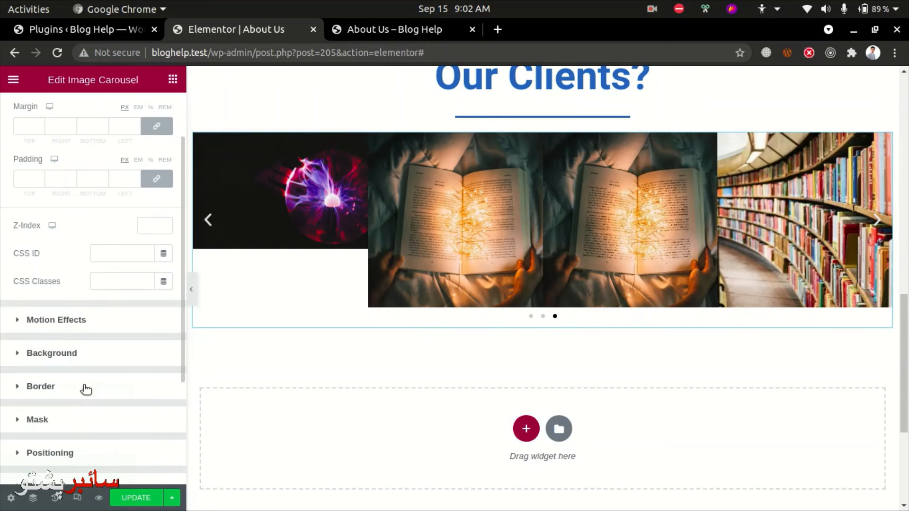
click(140, 500)
Set the entrance animation of the "Why Us?" heading to Zoom In Up
scroll(460, 258, up, 4)
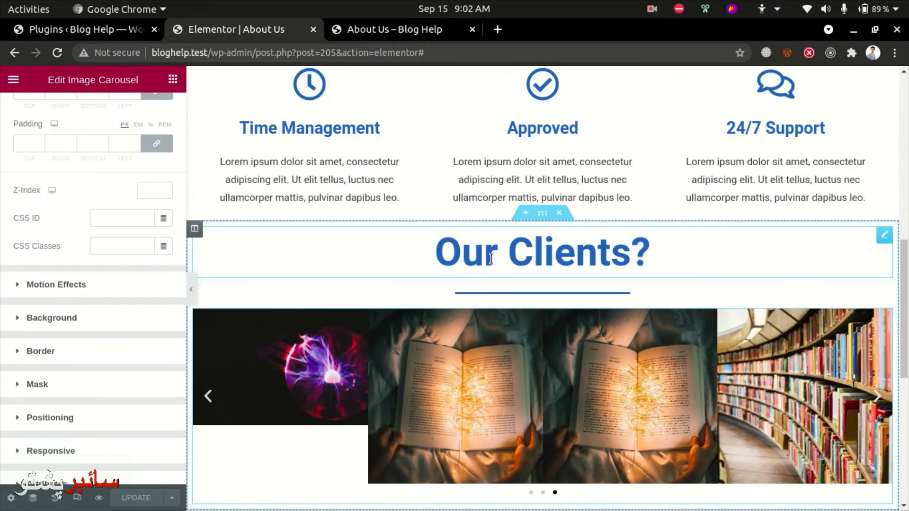
scroll(491, 259, up, 5)
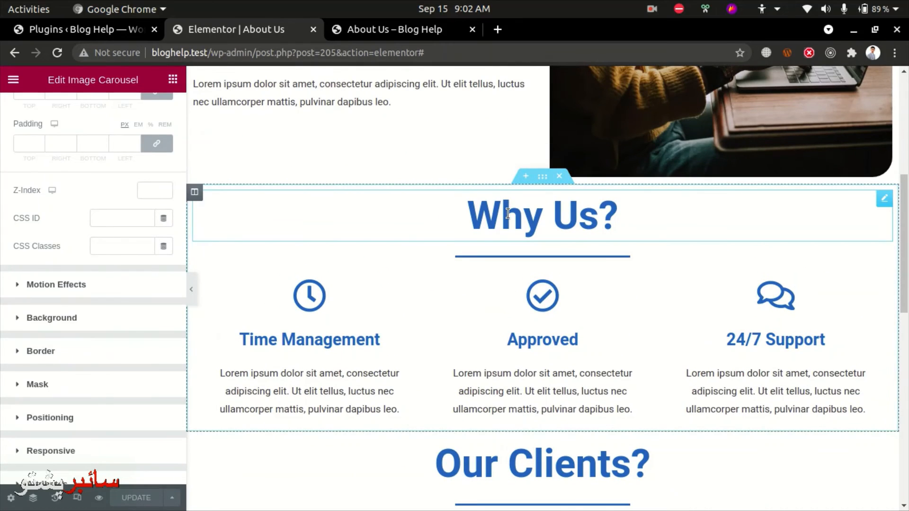
click(508, 214)
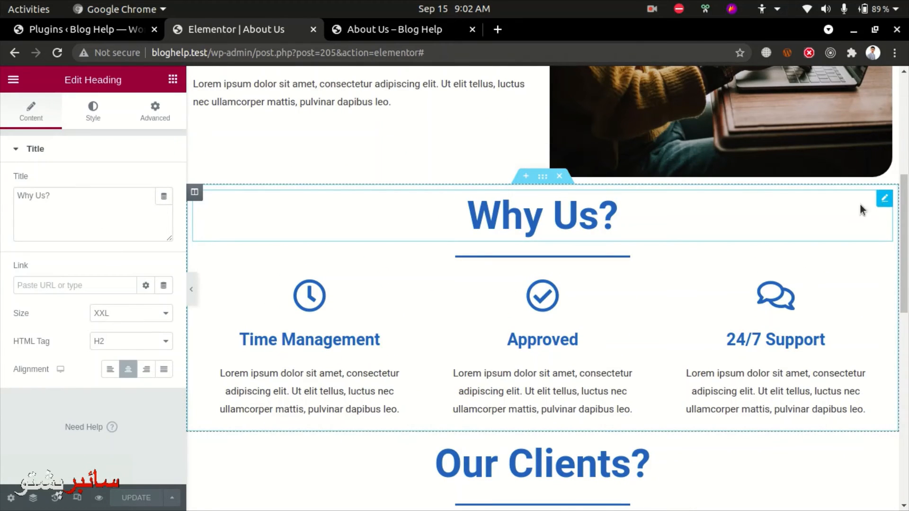
click(155, 114)
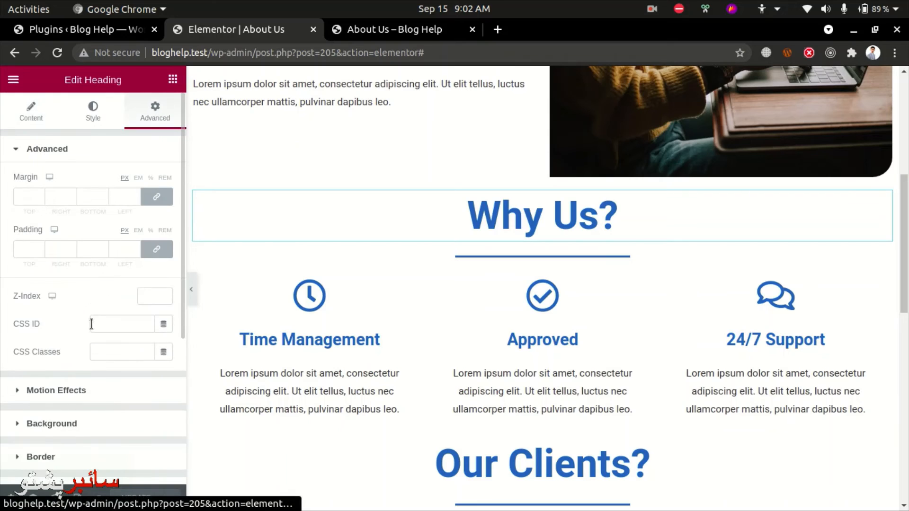
click(63, 390)
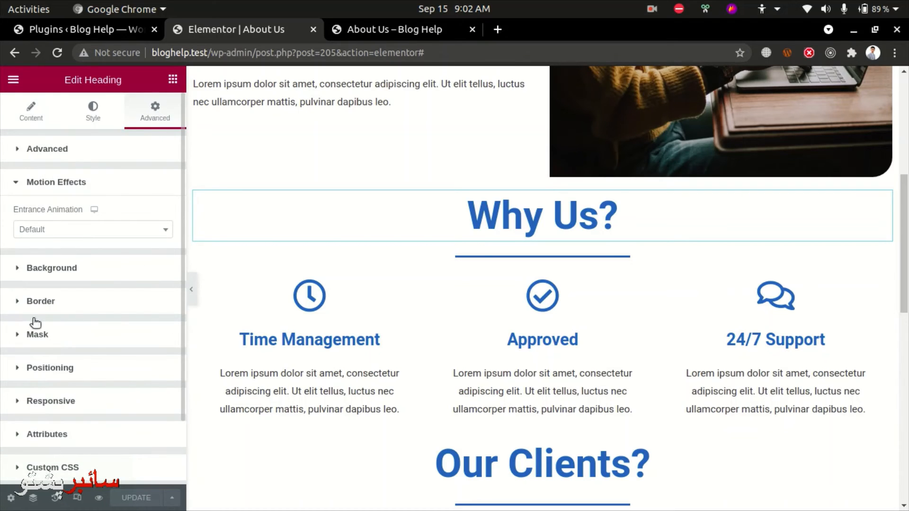
scroll(26, 332, down, 3)
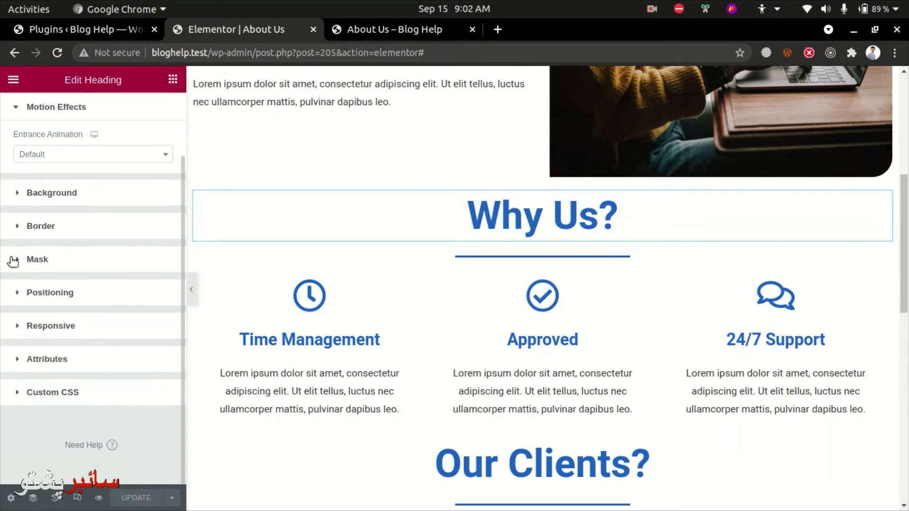
scroll(13, 237, up, 3)
click(69, 226)
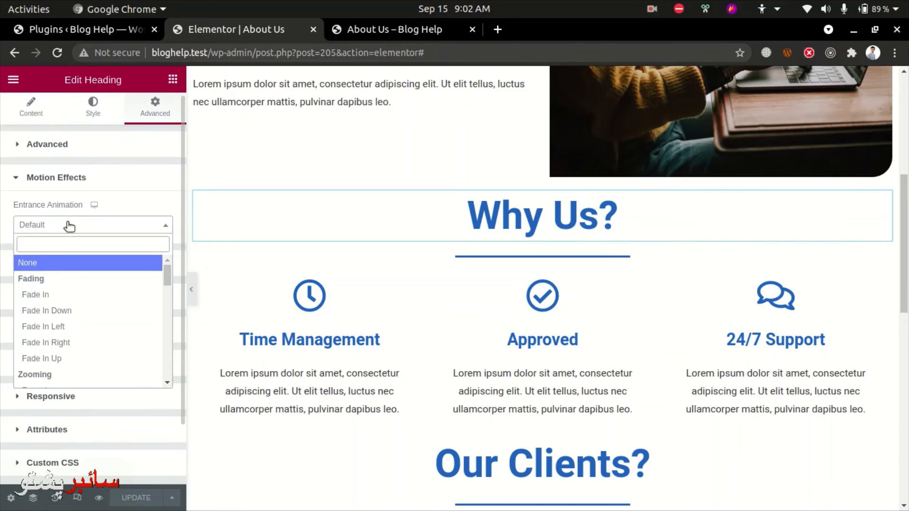
scroll(75, 367, down, 3)
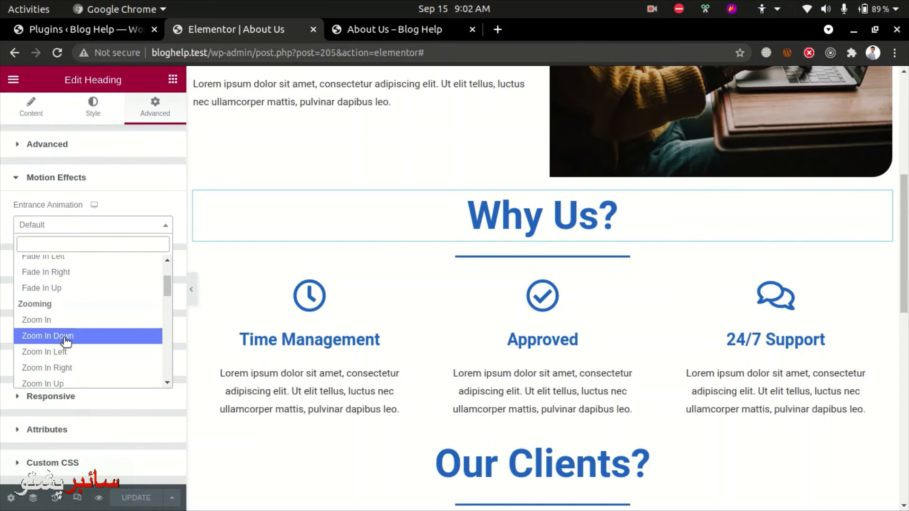
click(66, 381)
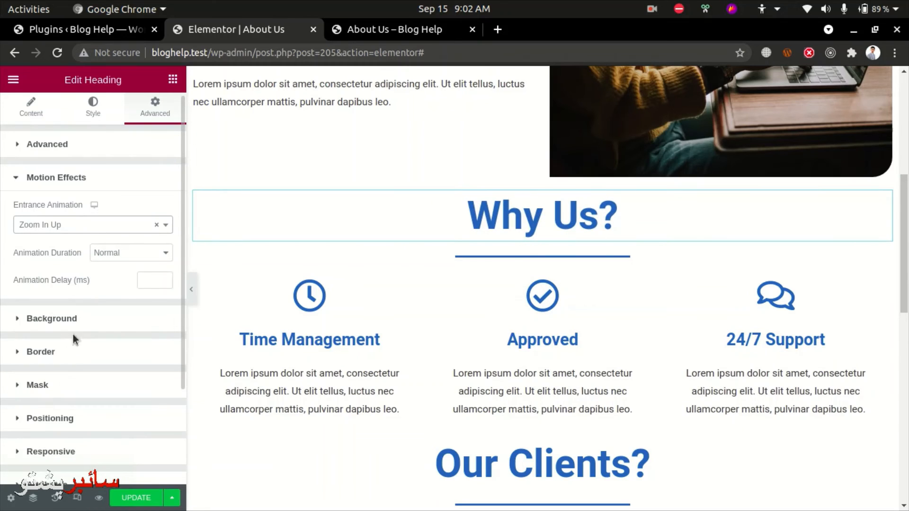
Set the "Why Us?" heading's animation duration to Slow and update the page
click(128, 251)
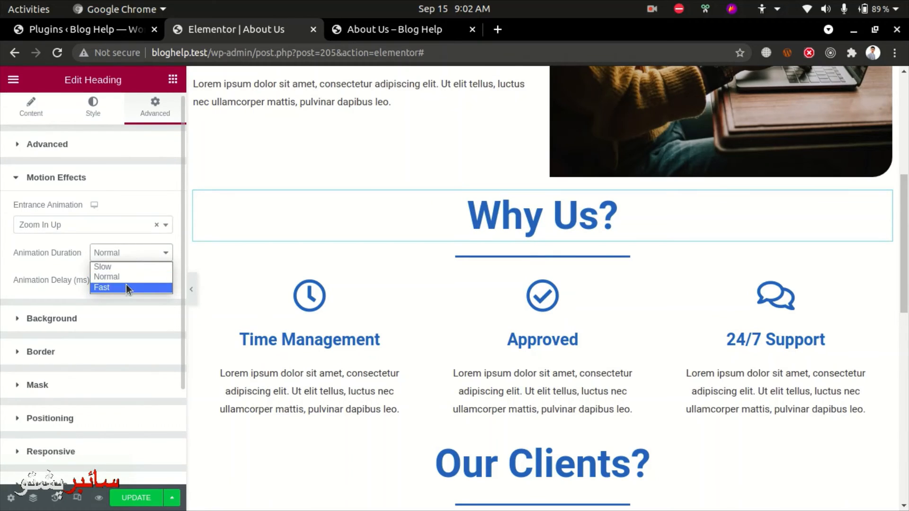
click(123, 267)
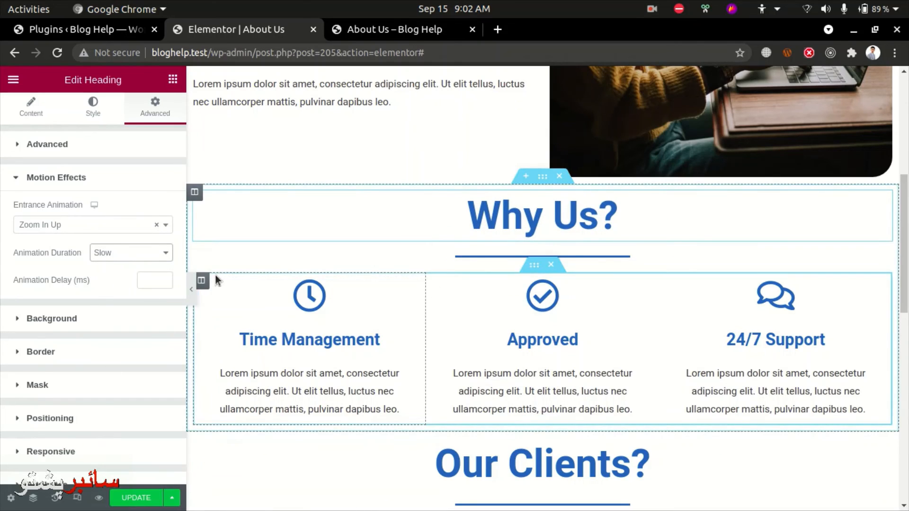
click(137, 498)
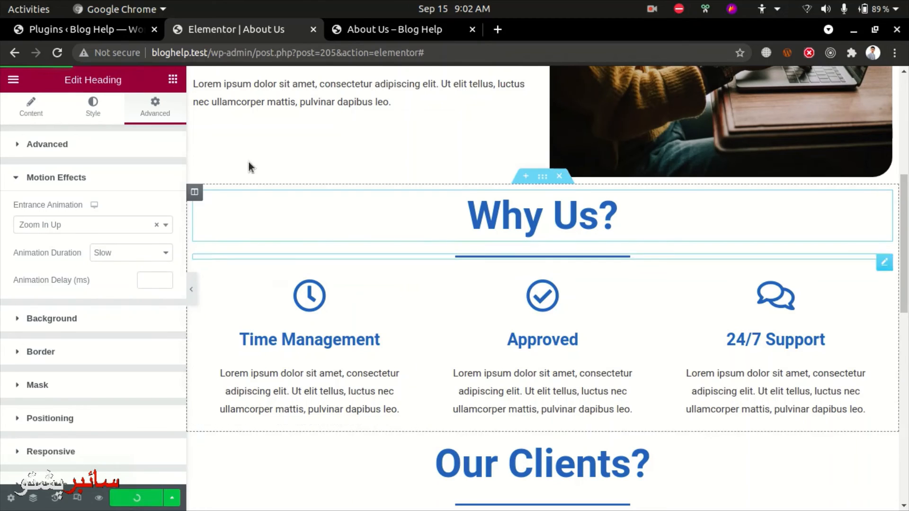
Switch to the live About Us page and reload it from its beginning to replay the entrance animations
click(386, 36)
key(ctrl+r)
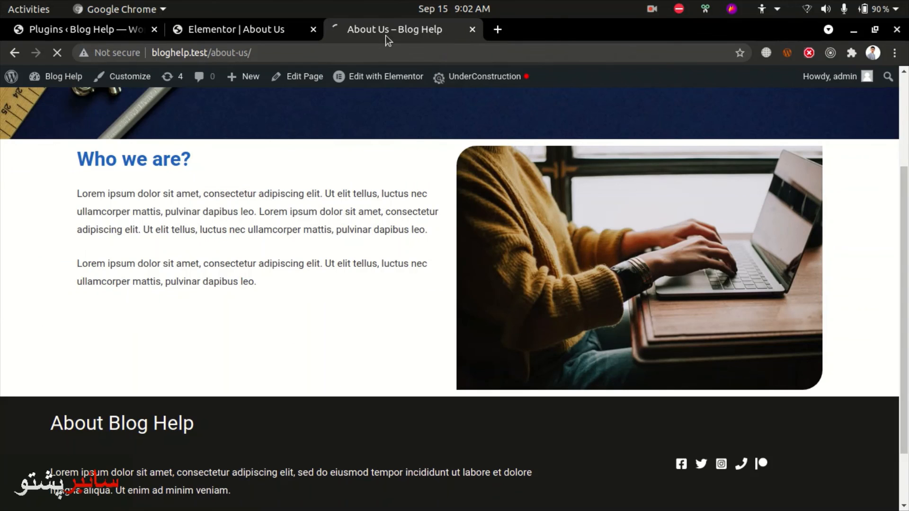
key(ctrl+Tab)
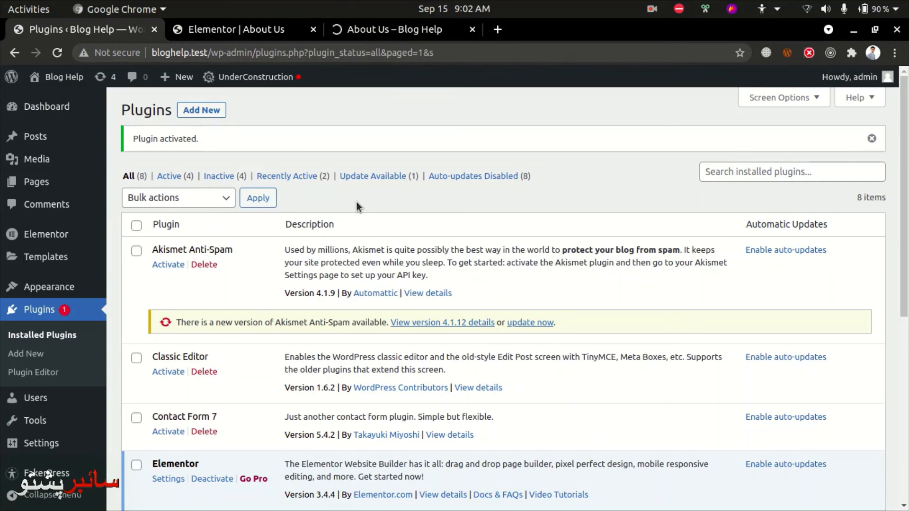
click(410, 29)
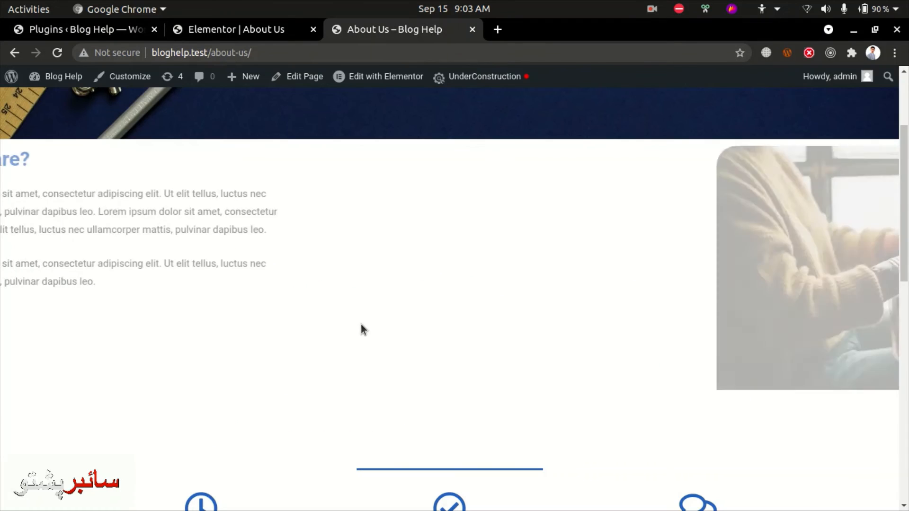
scroll(361, 325, up, 4)
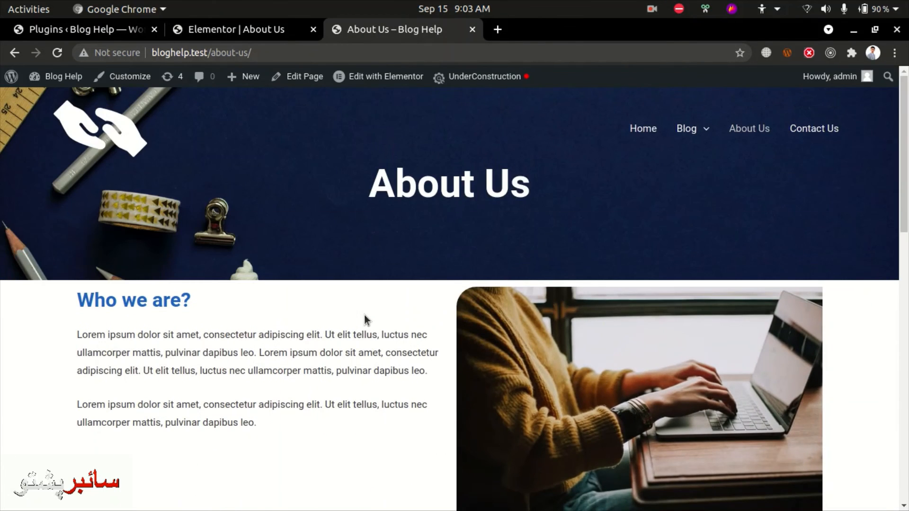
key(ctrl+r)
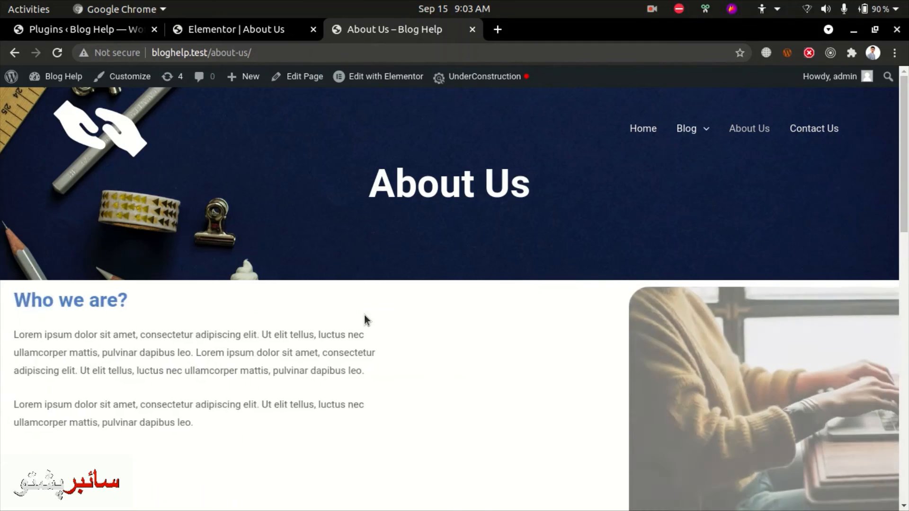
Check the entrance animation of the "Why Us?" heading on the live About Us page
scroll(365, 315, down, 5)
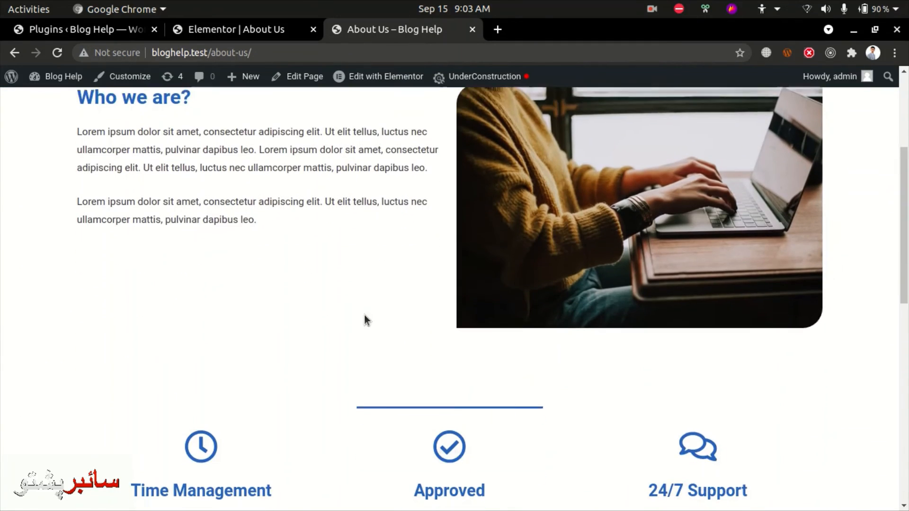
scroll(451, 352, down, 3)
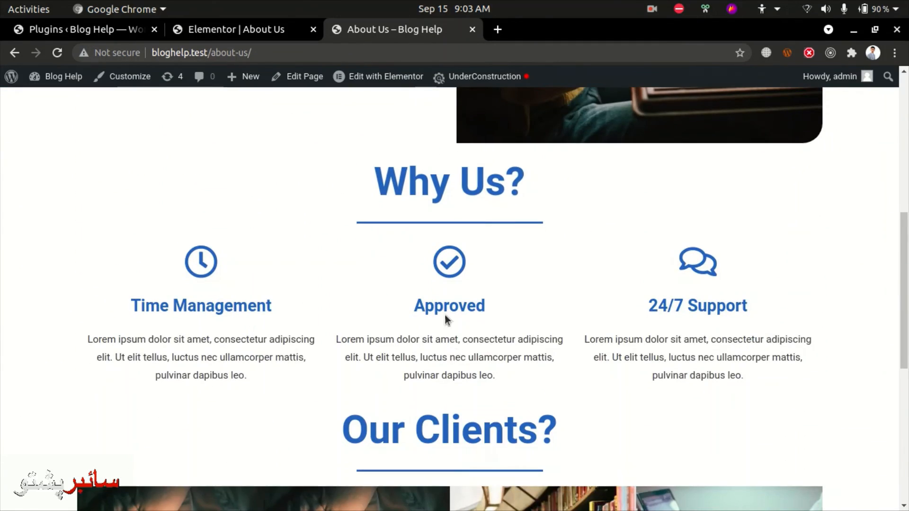
scroll(225, 246, up, 2)
scroll(492, 332, up, 2)
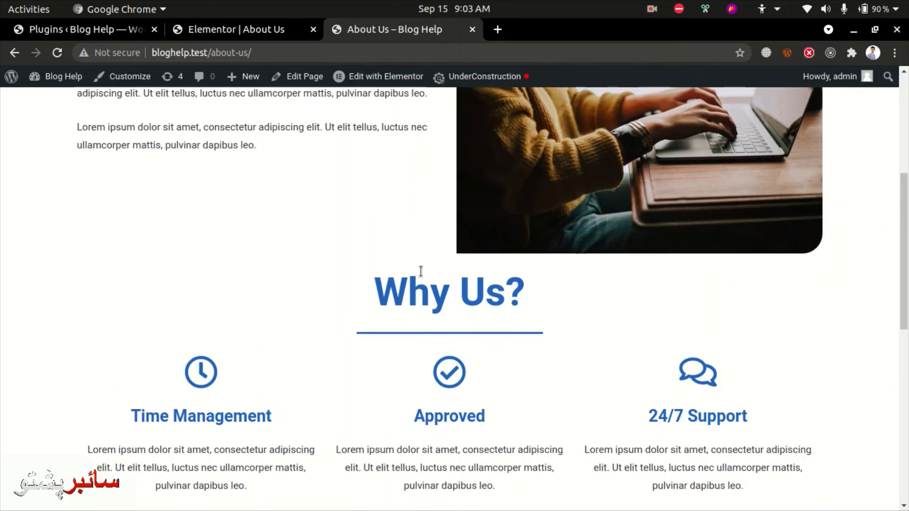
scroll(567, 337, up, 3)
Check the "Our Clients?" carousel on the live page by advancing its slides
scroll(476, 279, down, 7)
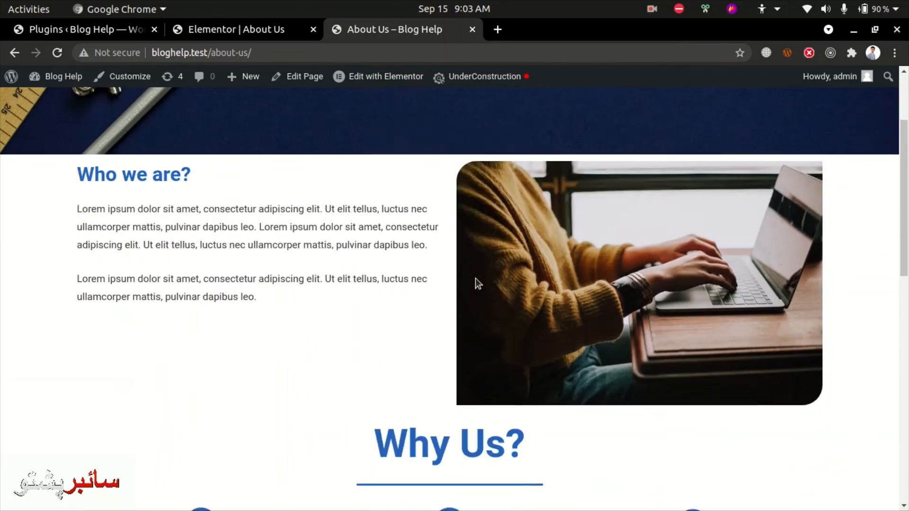
scroll(476, 279, down, 2)
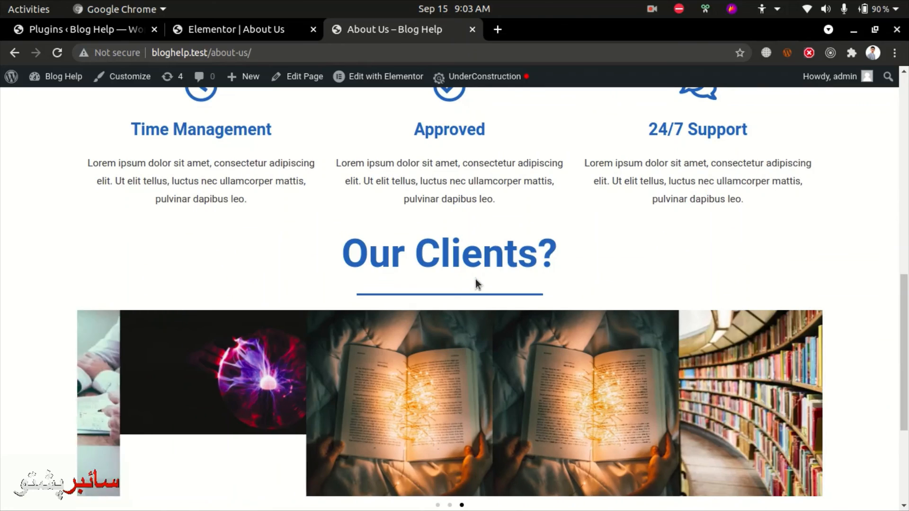
scroll(475, 279, down, 3)
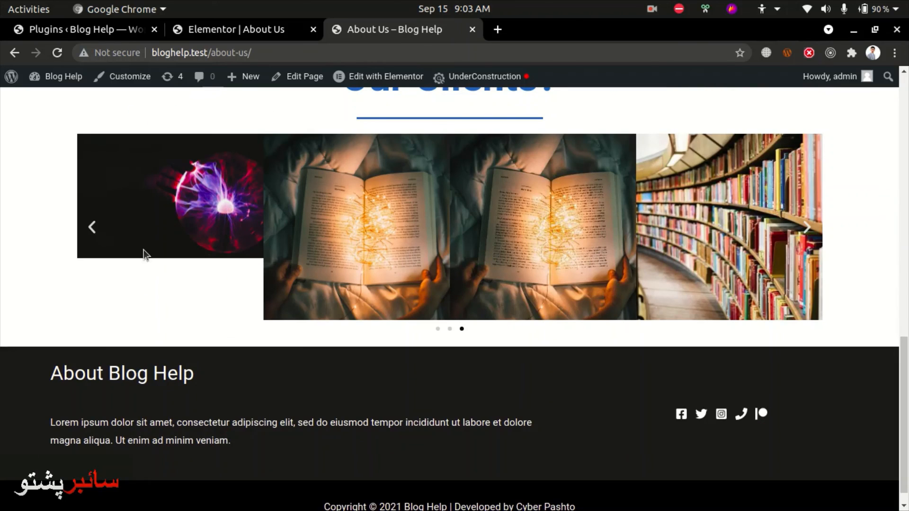
click(807, 230)
click(807, 230)
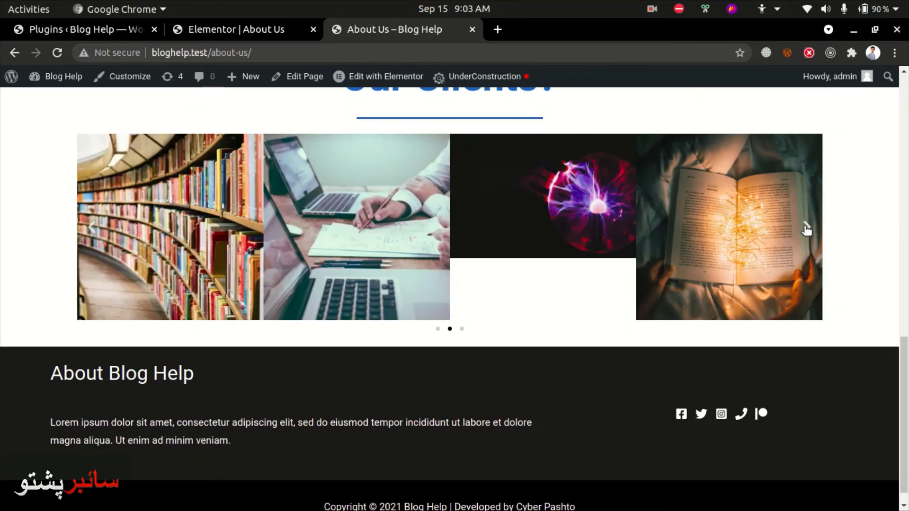